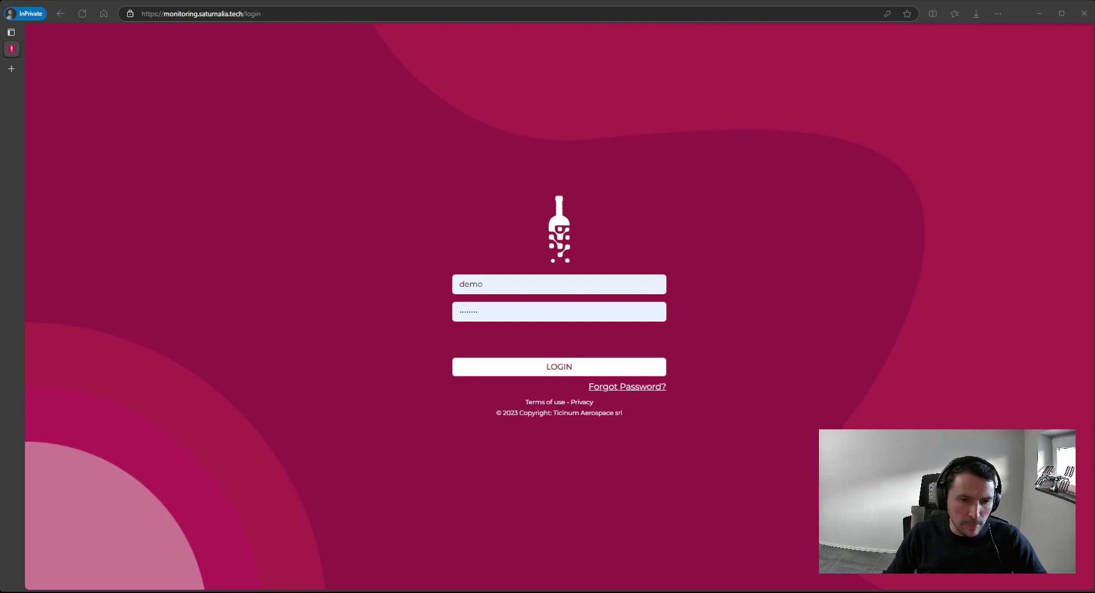
- Submit the login credentials to load the map and the Demo 5 disease overview
key("Return")
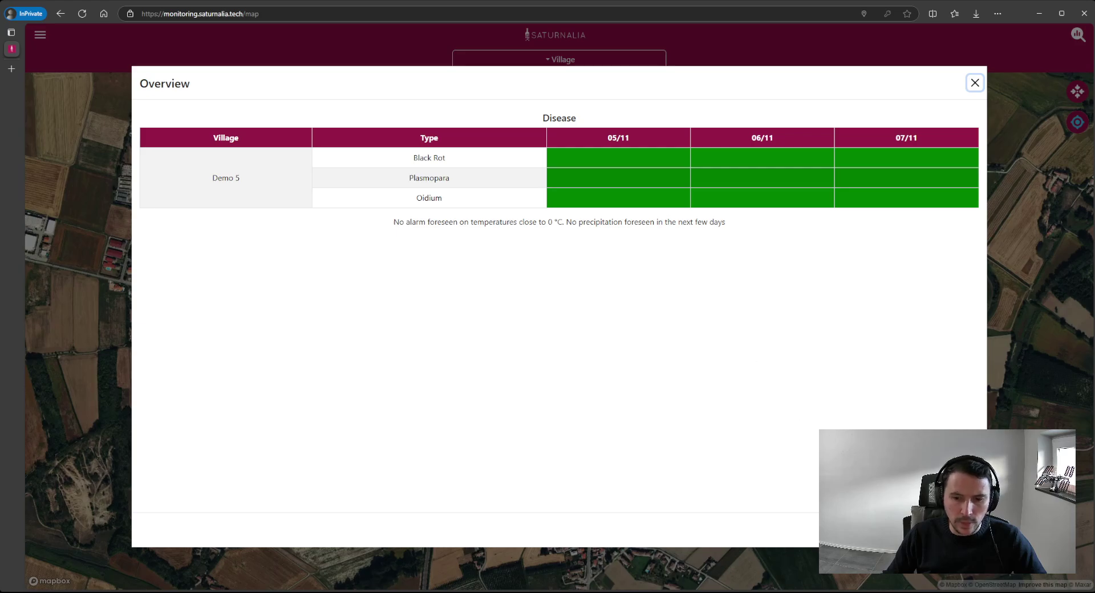
- Dismiss the disease overview and open the navigation menu with Map, Weather Forecast, Disease Prediction, Historical Report
key("Escape")
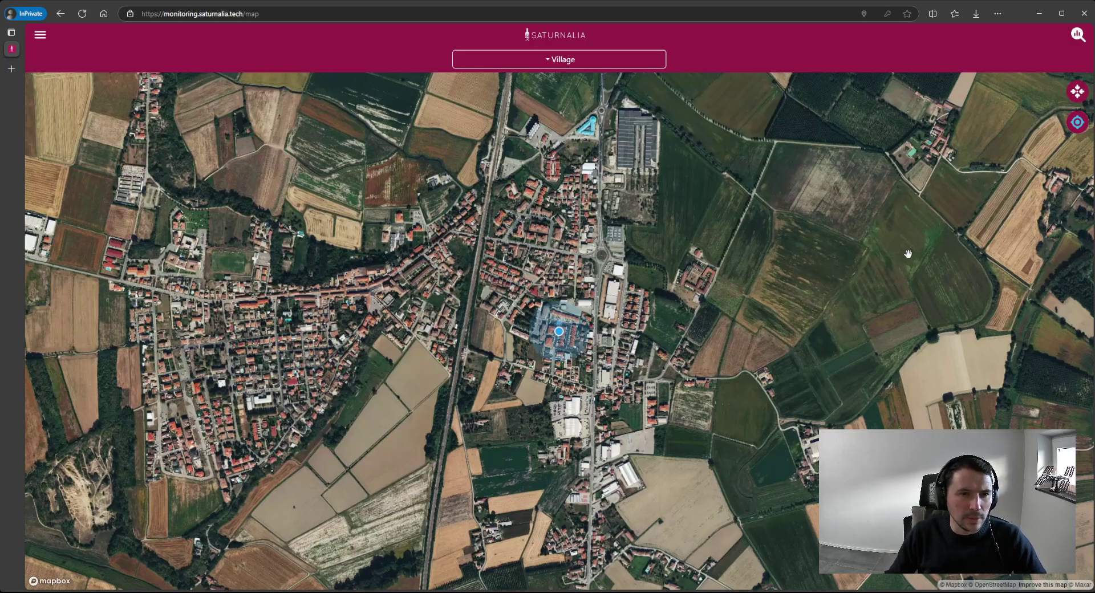
left_click(41, 38)
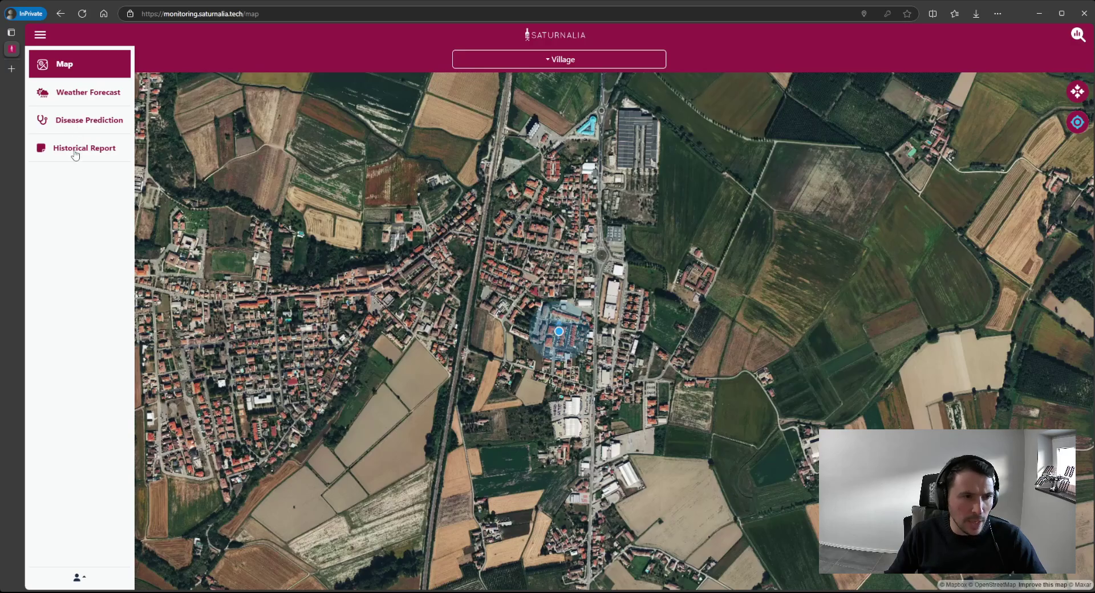
- Close the navigation menu, then glance at the village list and disease overview without changing anything
left_click(38, 33)
left_click(536, 61)
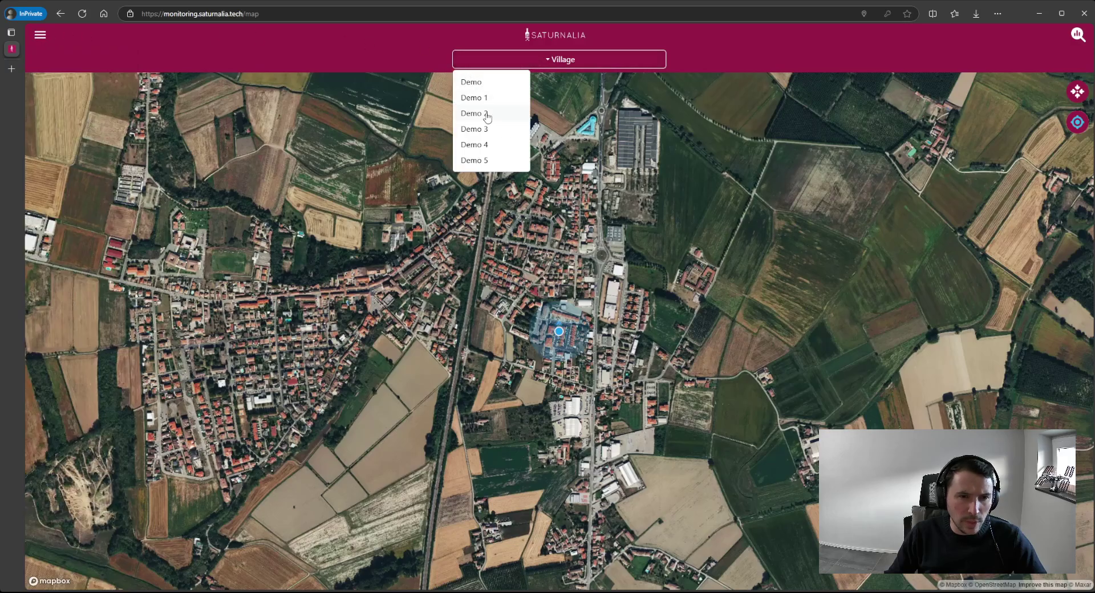
left_click(407, 47)
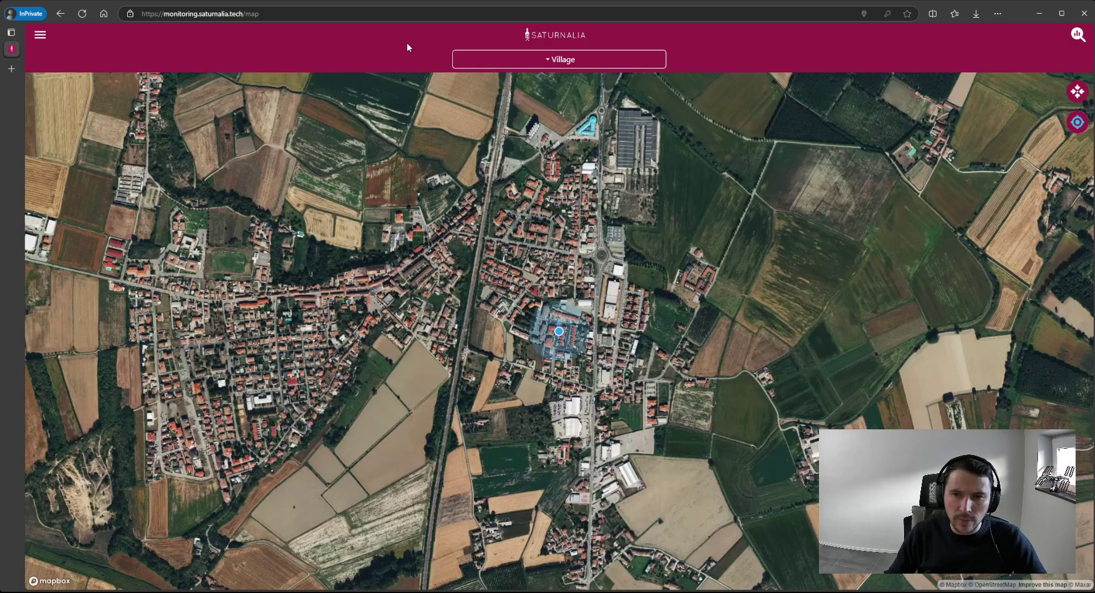
left_click(1078, 35)
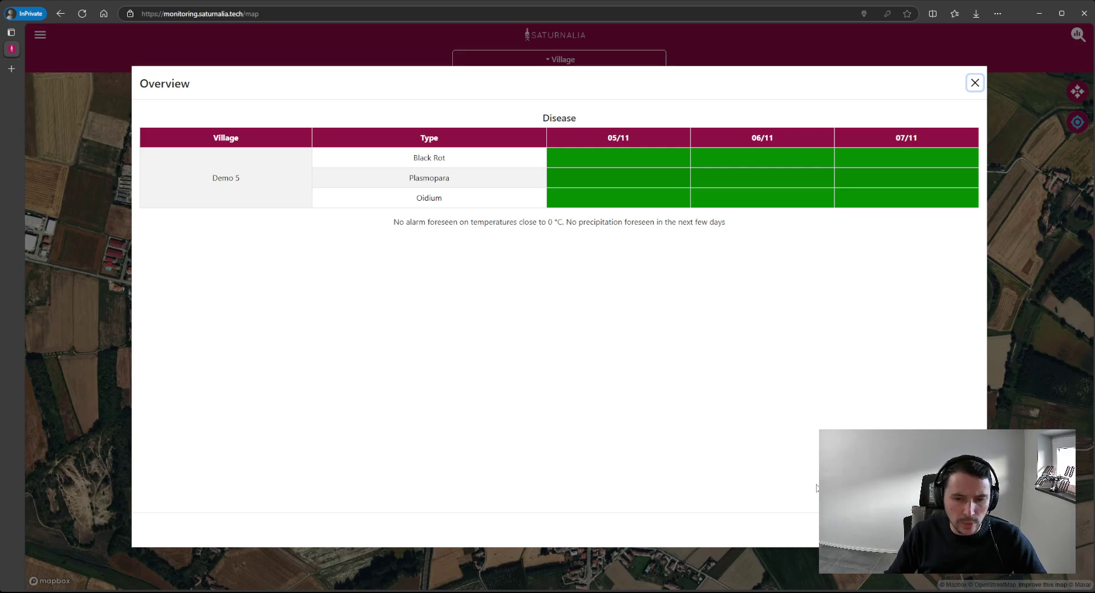
left_click(975, 83)
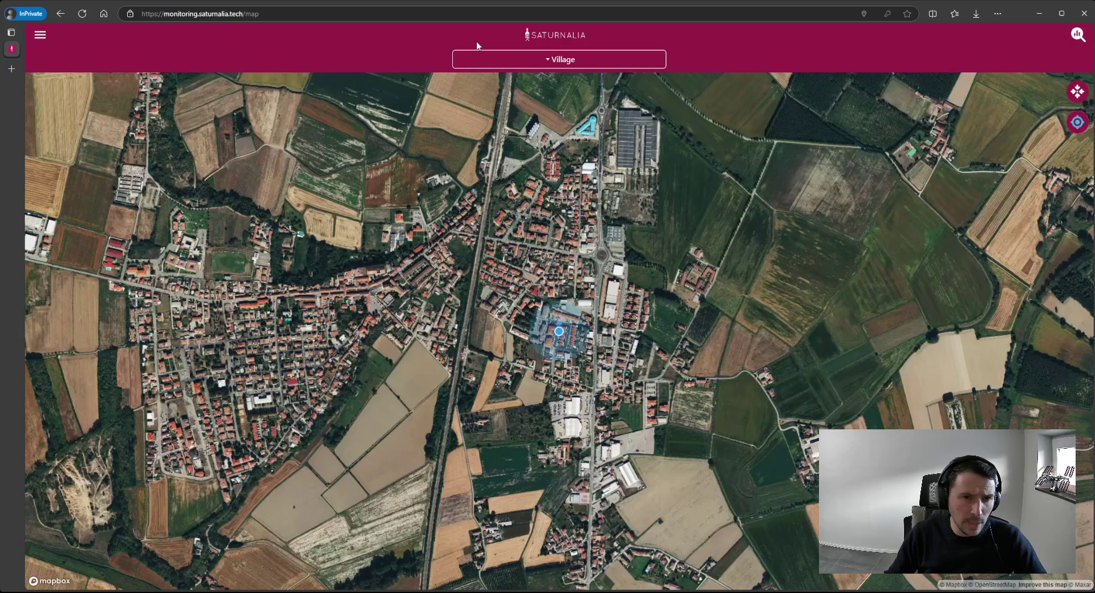
- Switch the village to Demo and list the image layers RGB, NDVI, NDRE and MOISTURE INDEX
left_click(484, 59)
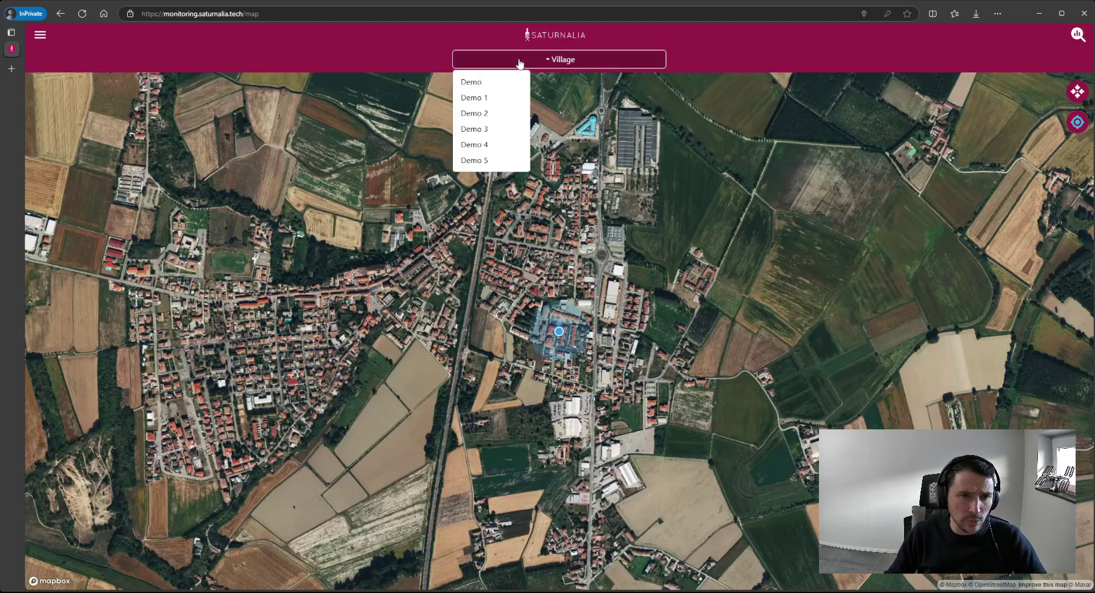
left_click(489, 83)
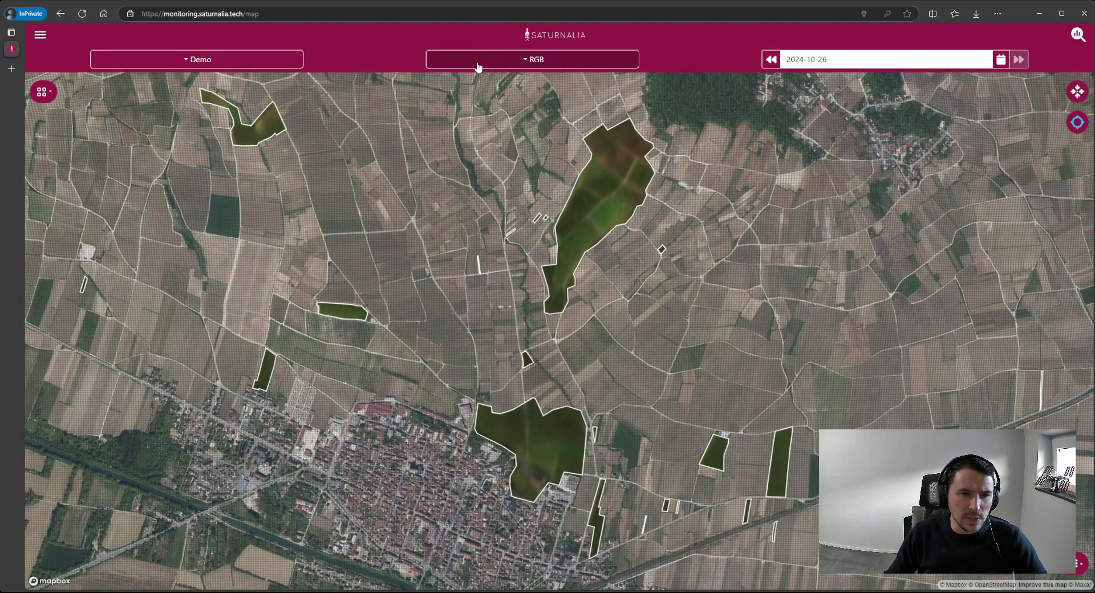
left_click(536, 61)
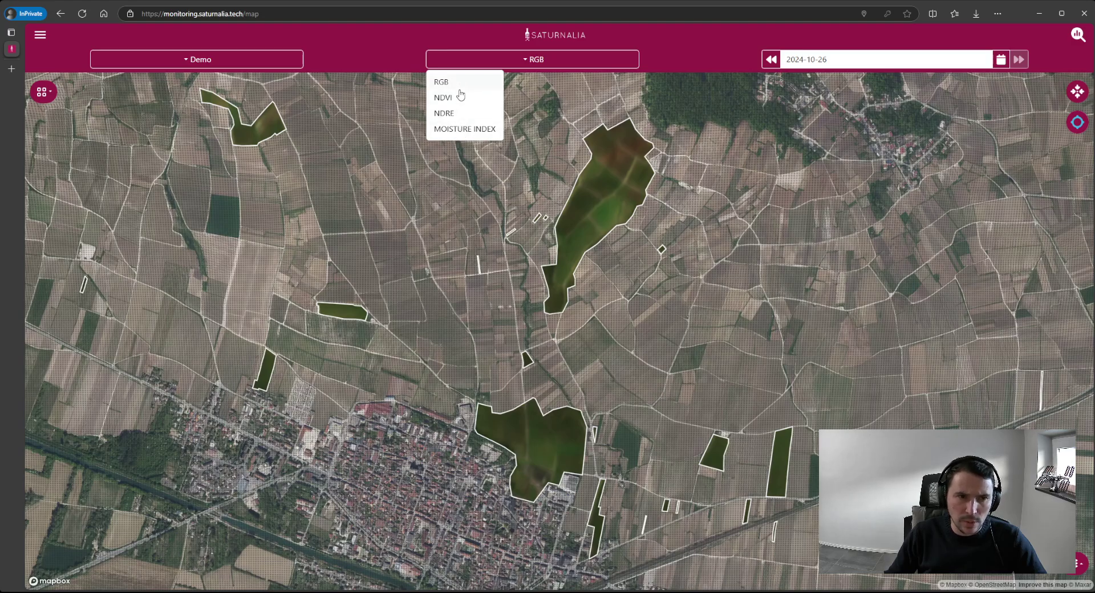
- Keep RGB and change the Demo imagery date to 2024-10-25 using the calendar and date arrows
left_click(712, 57)
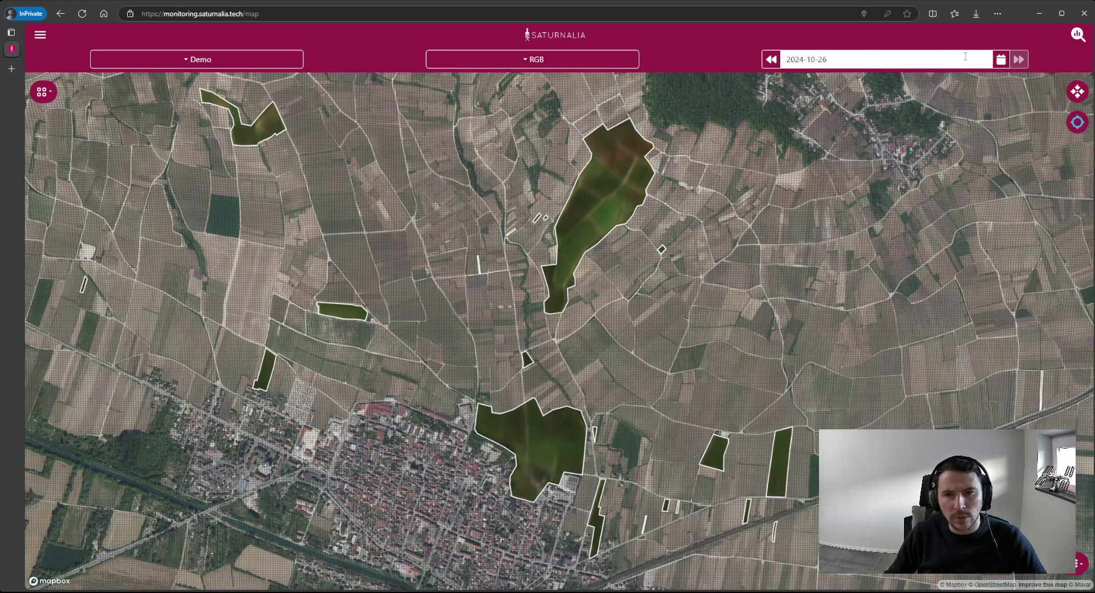
left_click(1002, 59)
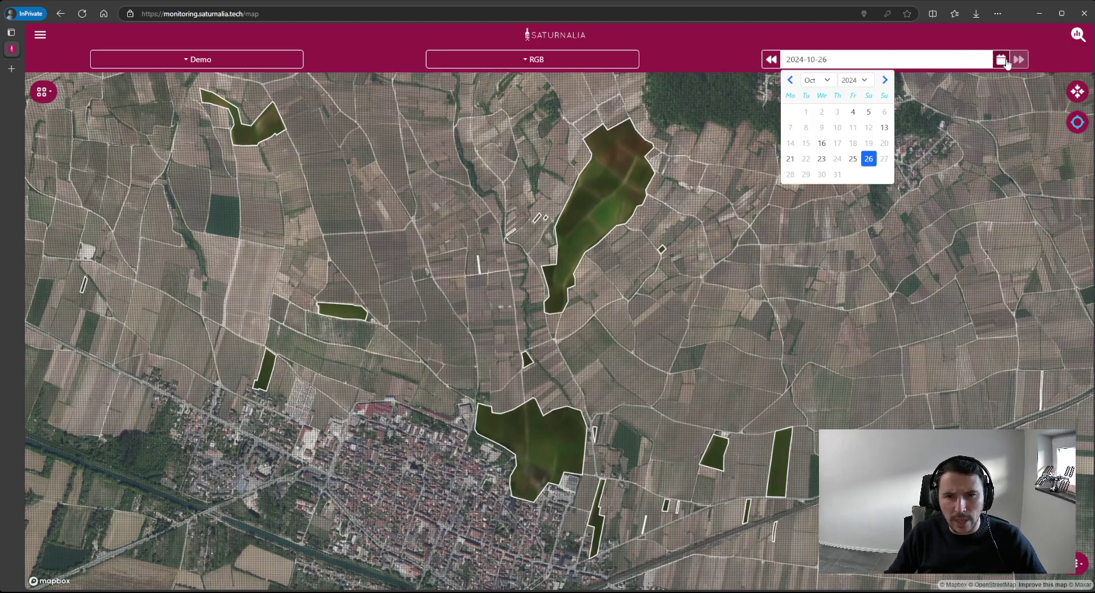
left_click(852, 159)
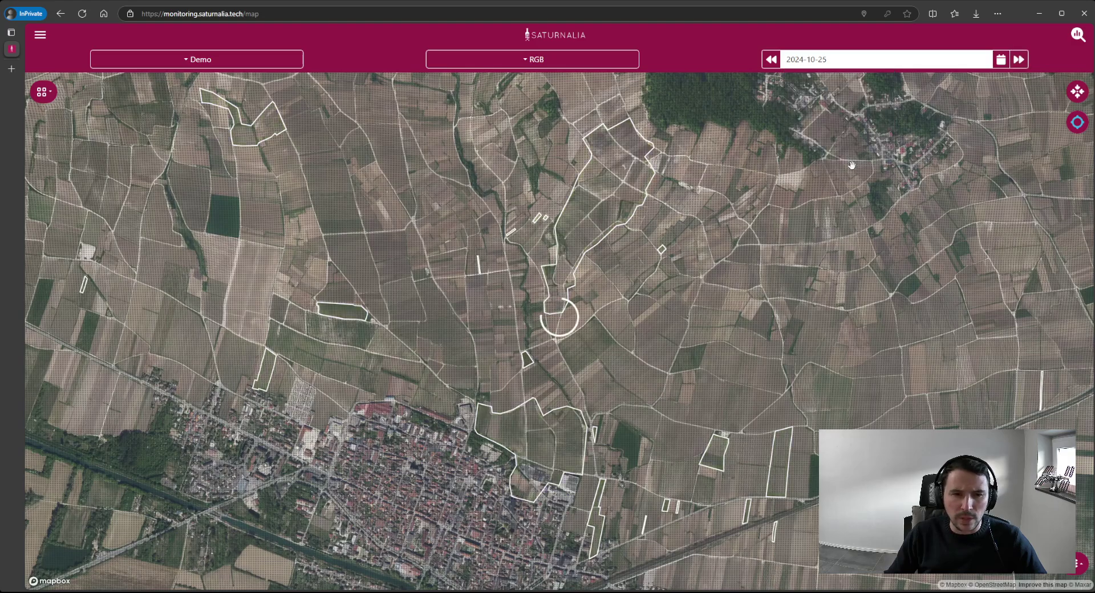
left_click(1001, 59)
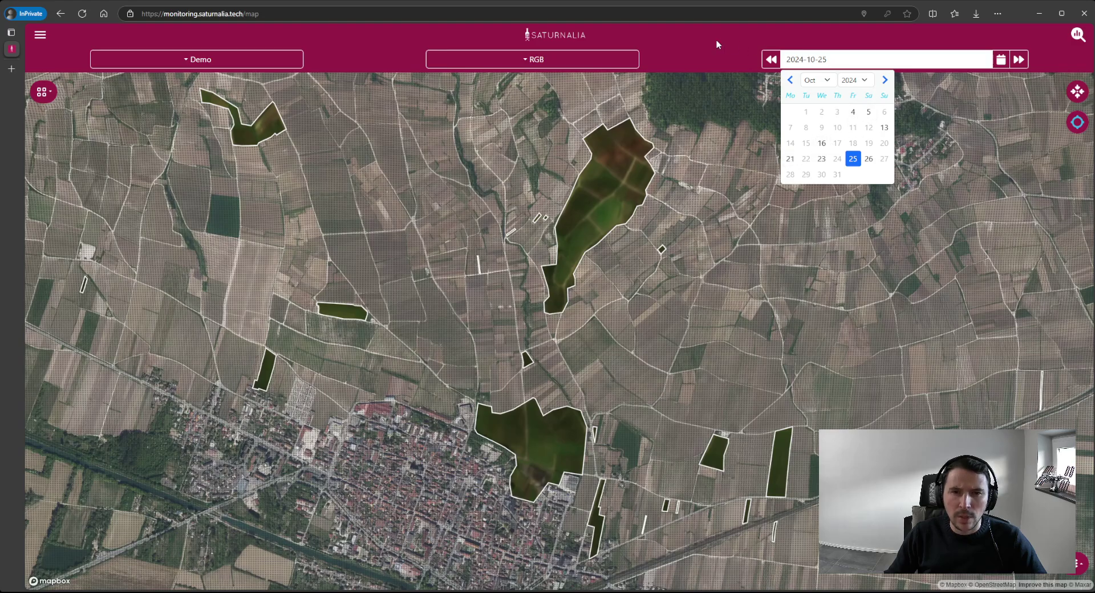
left_click(772, 62)
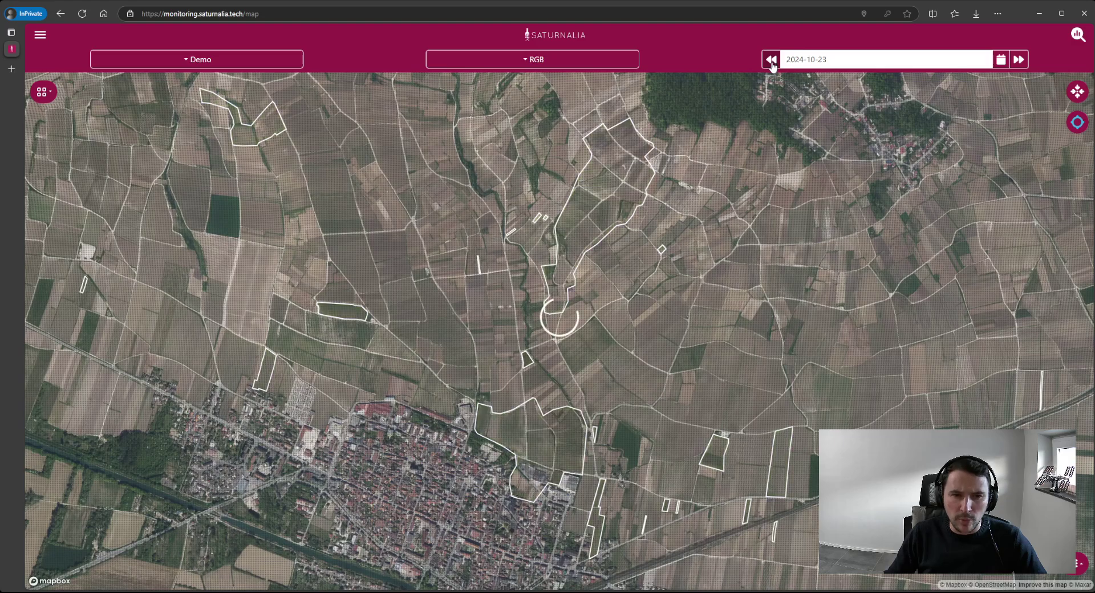
left_click(1019, 61)
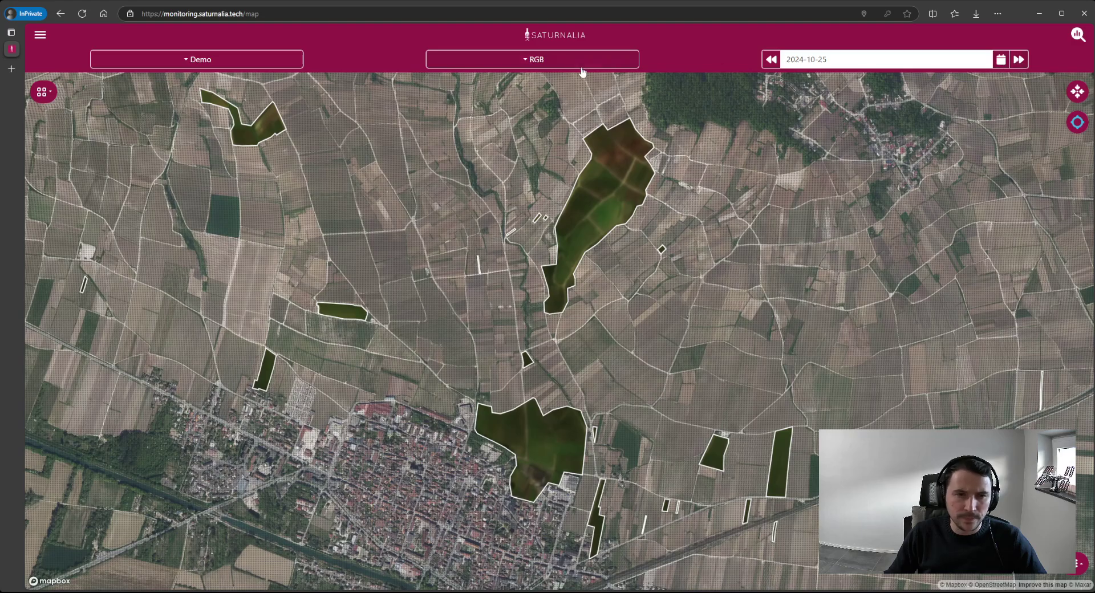
left_click(559, 64)
- Show the NDVI layer for 2024-10-23 with its legend, framed on the large field
left_click(443, 97)
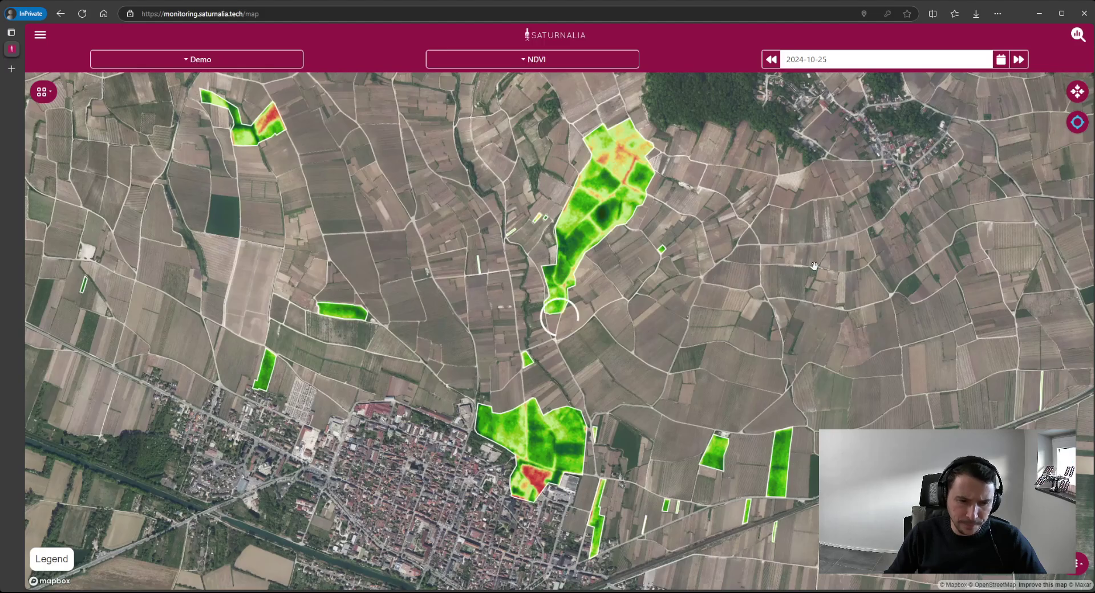
left_click(772, 61)
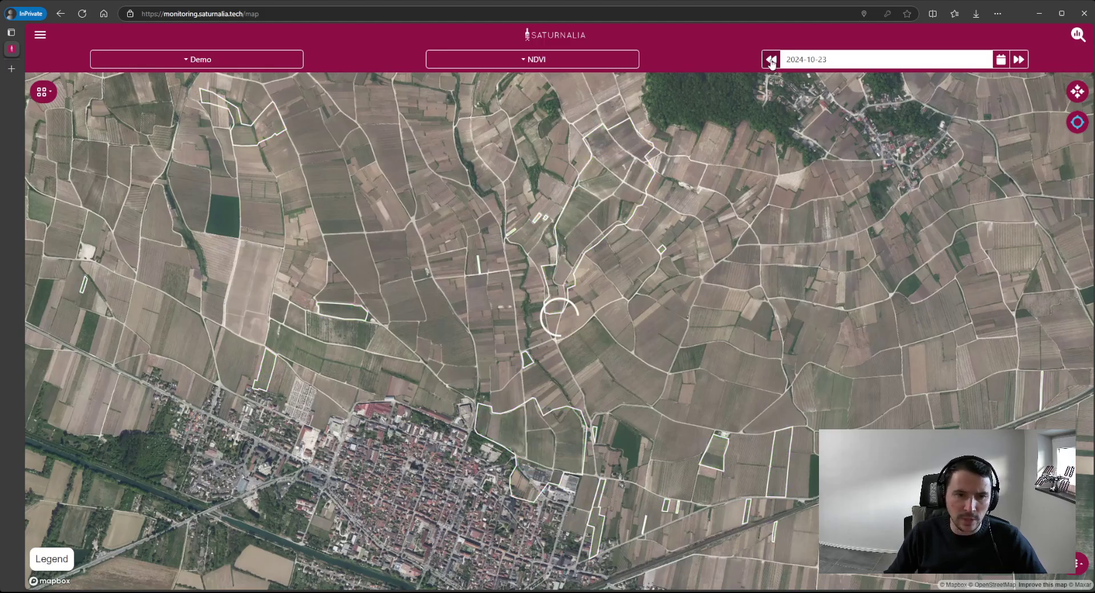
left_click(65, 569)
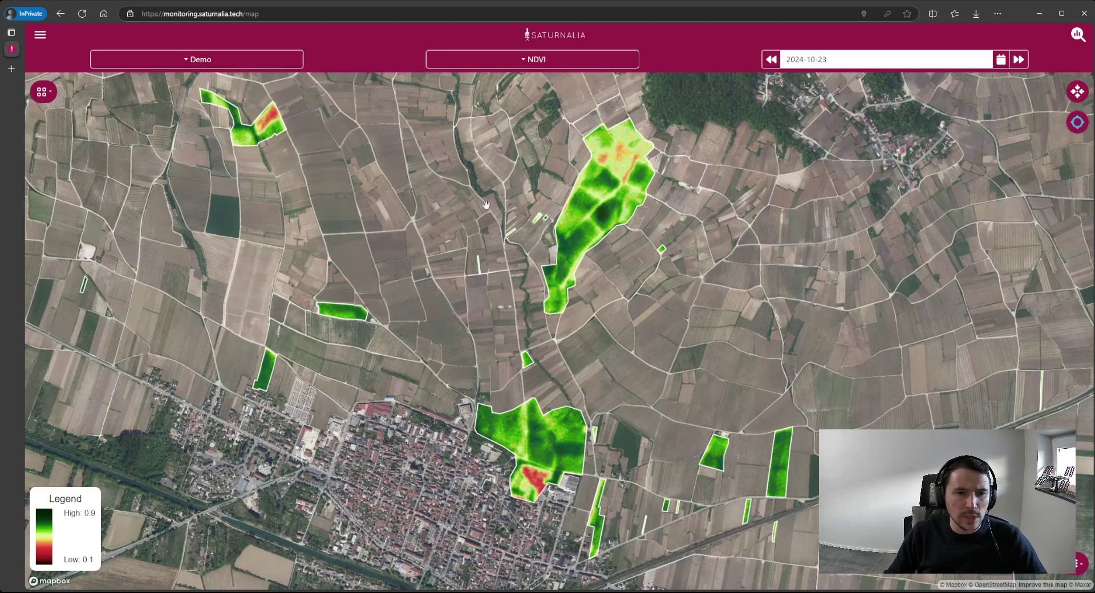
scroll(603, 154, "up", 5)
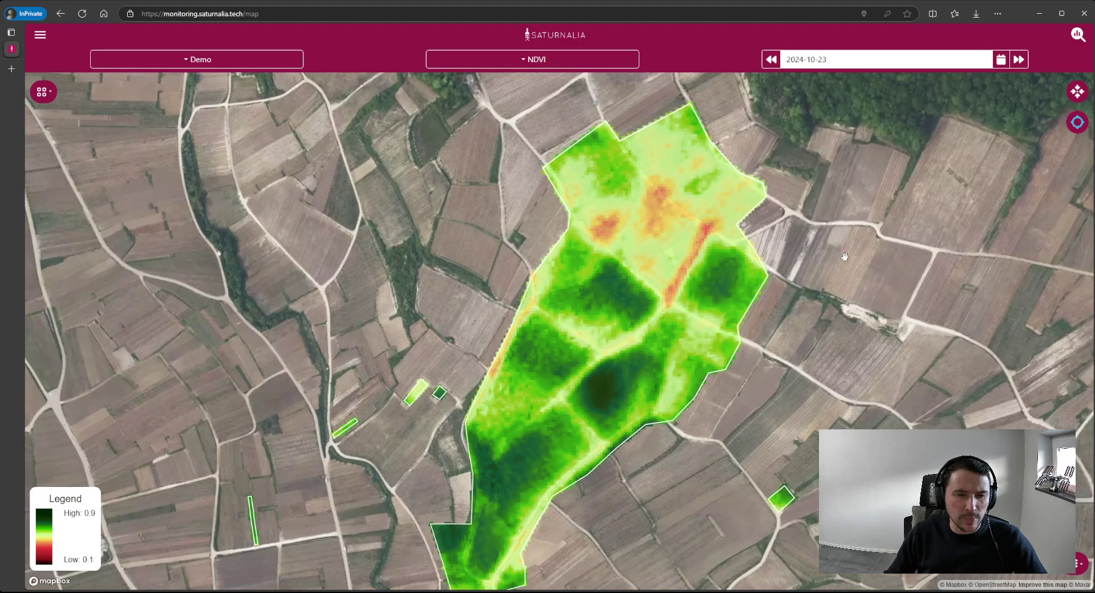
scroll(761, 231, "down", 3)
left_click_drag(763, 292, 729, 287)
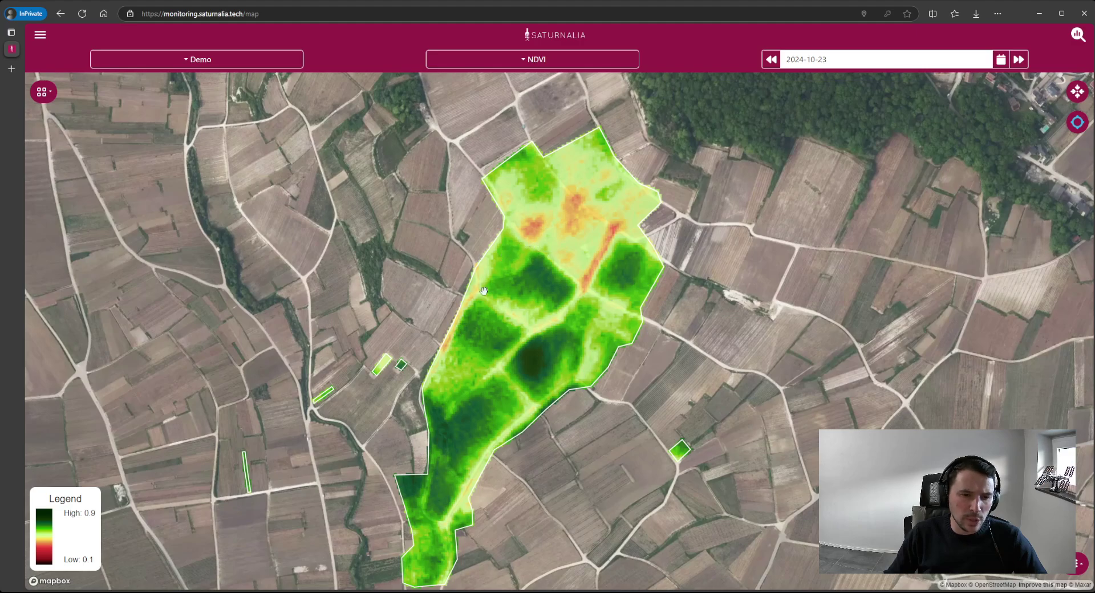
left_click_drag(642, 317, 636, 280)
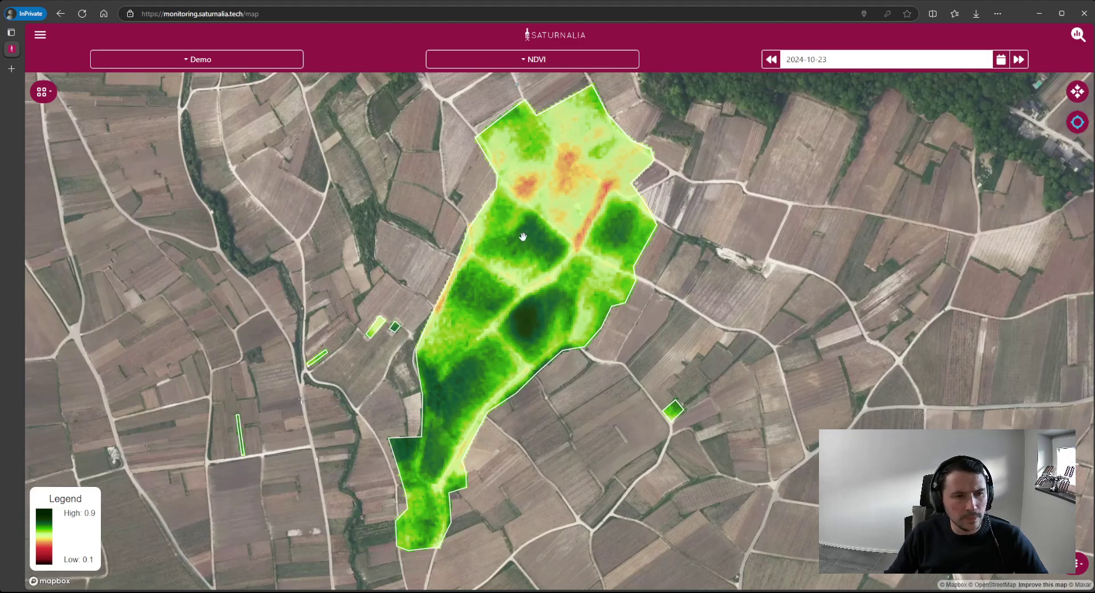
- Open the field's weather chart, page past temperature and Growing Degree Days to Precipitation, and enlarge it
left_click(46, 95)
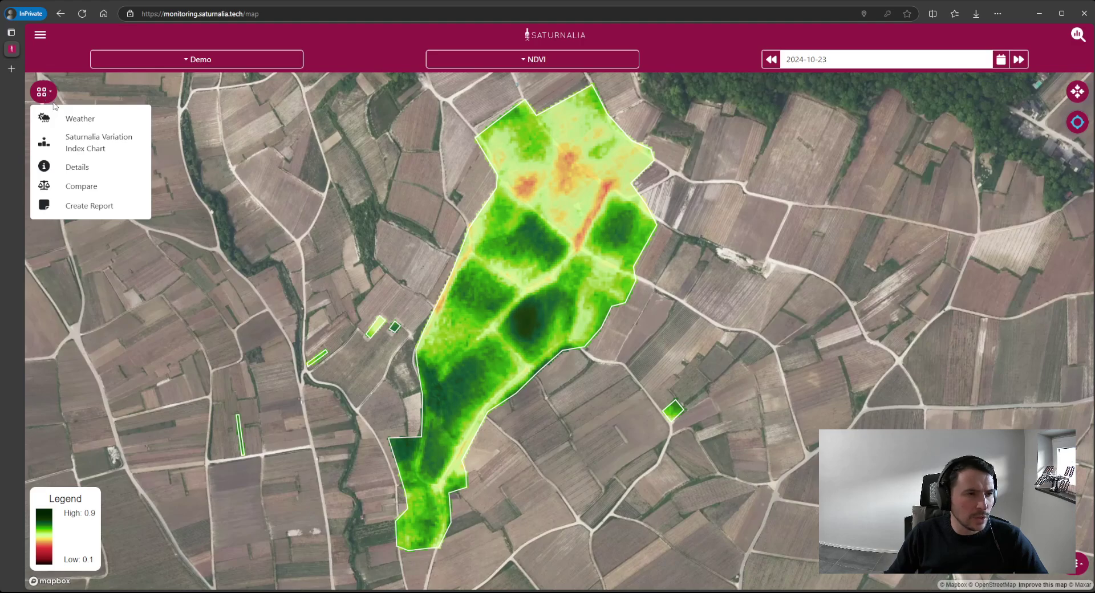
left_click(84, 121)
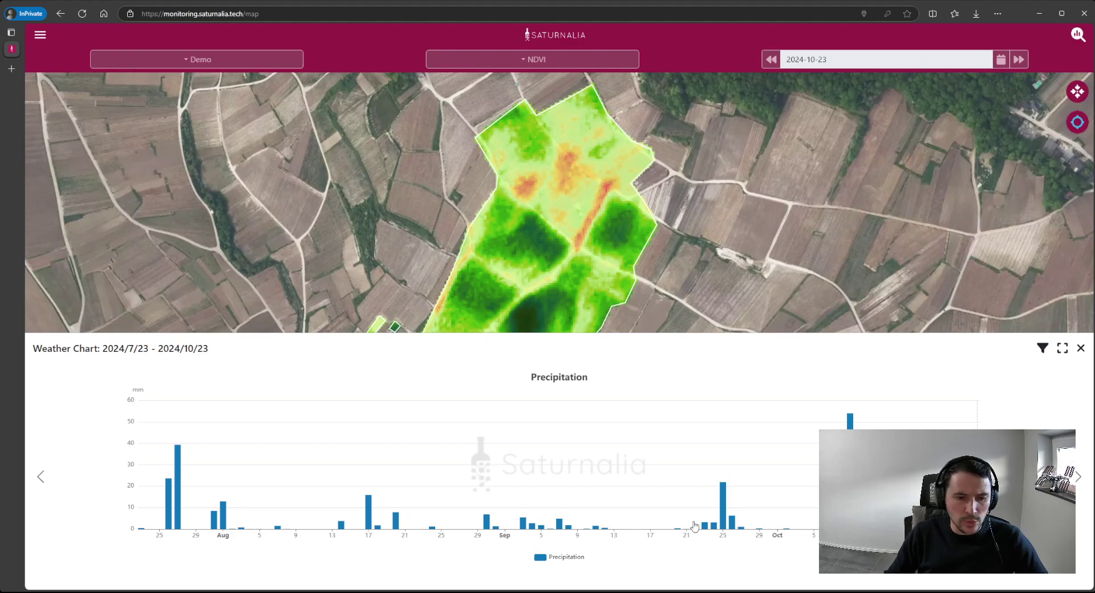
left_click(1079, 477)
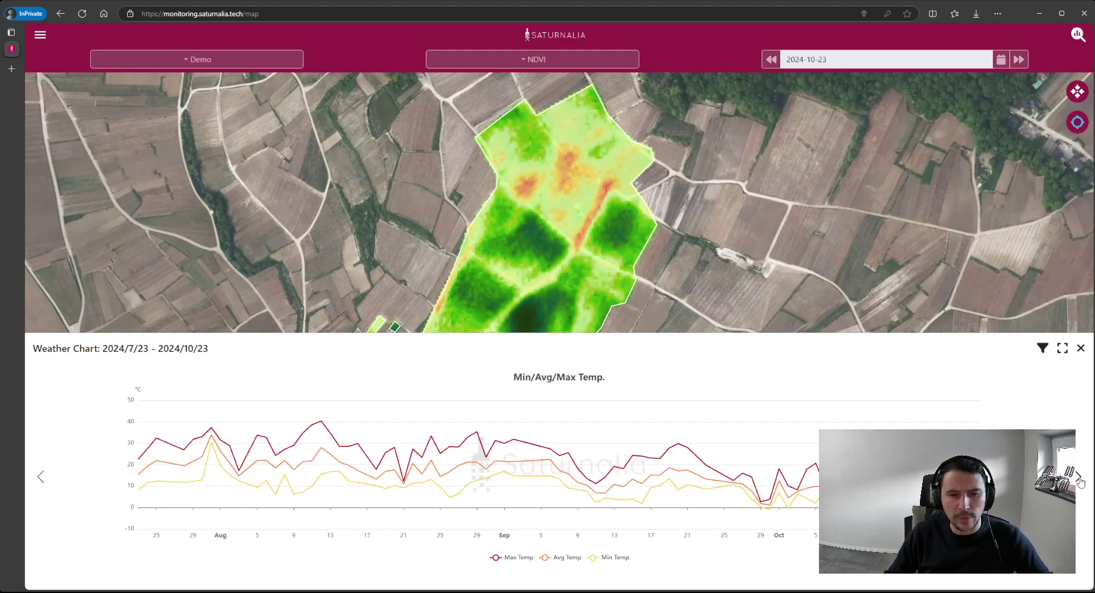
left_click(1080, 481)
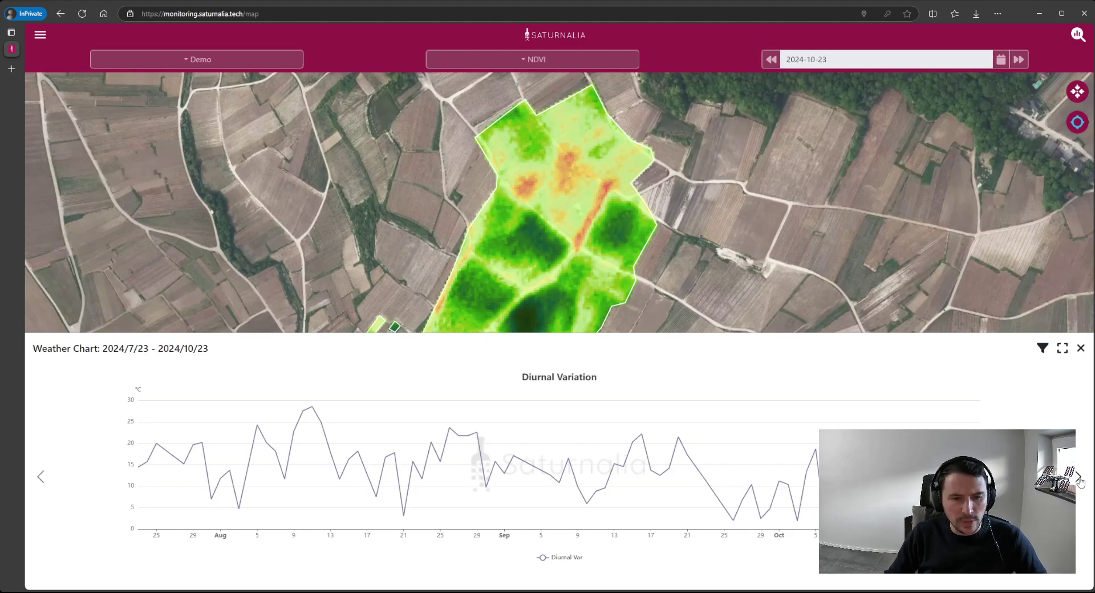
left_click(1080, 481)
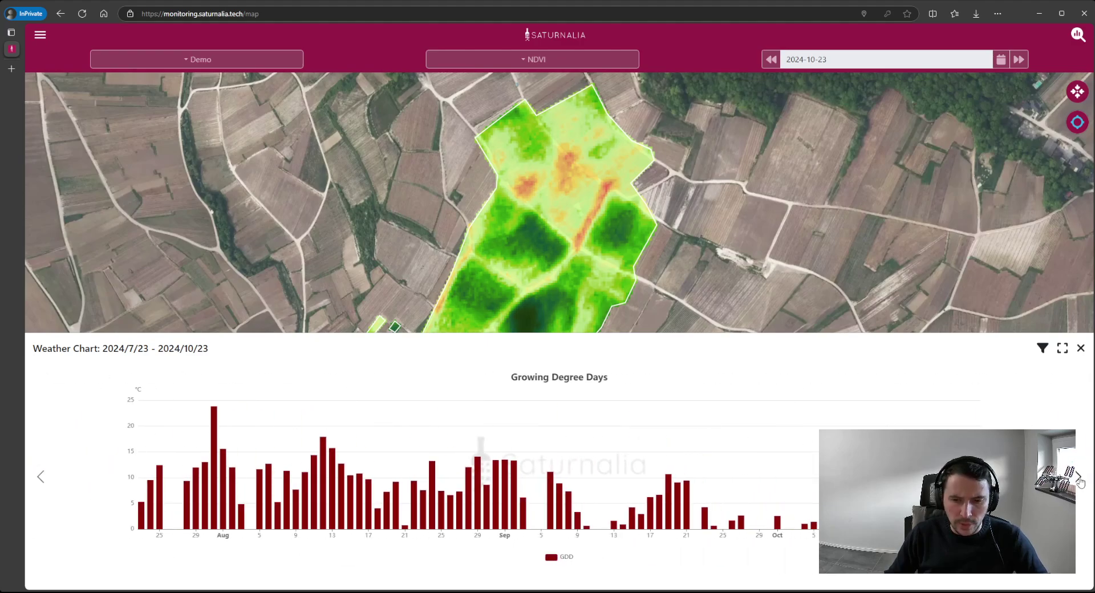
left_click(1080, 481)
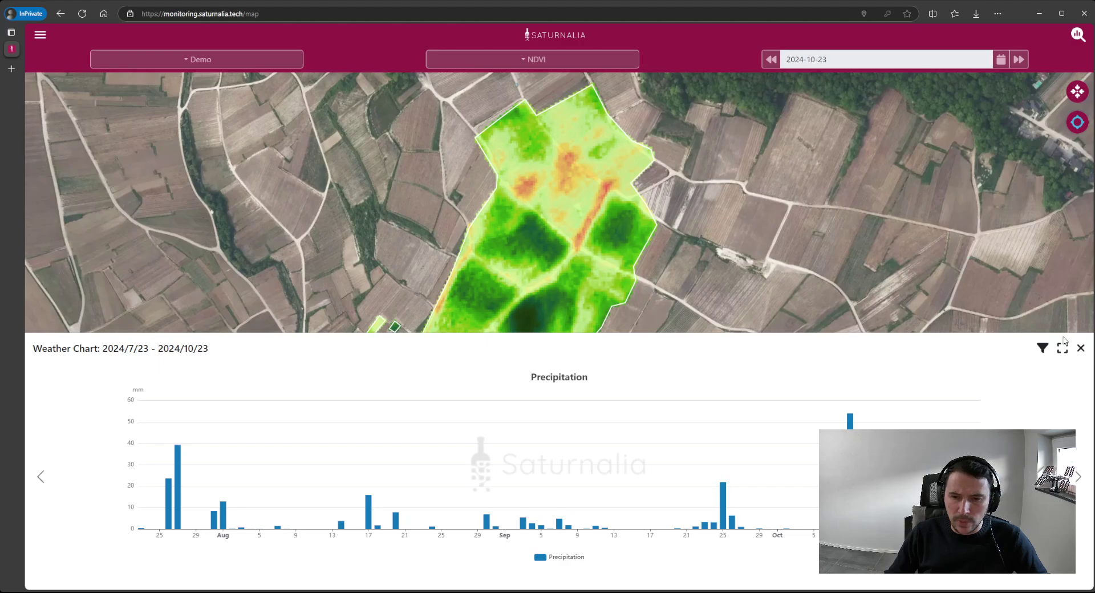
left_click(1064, 351)
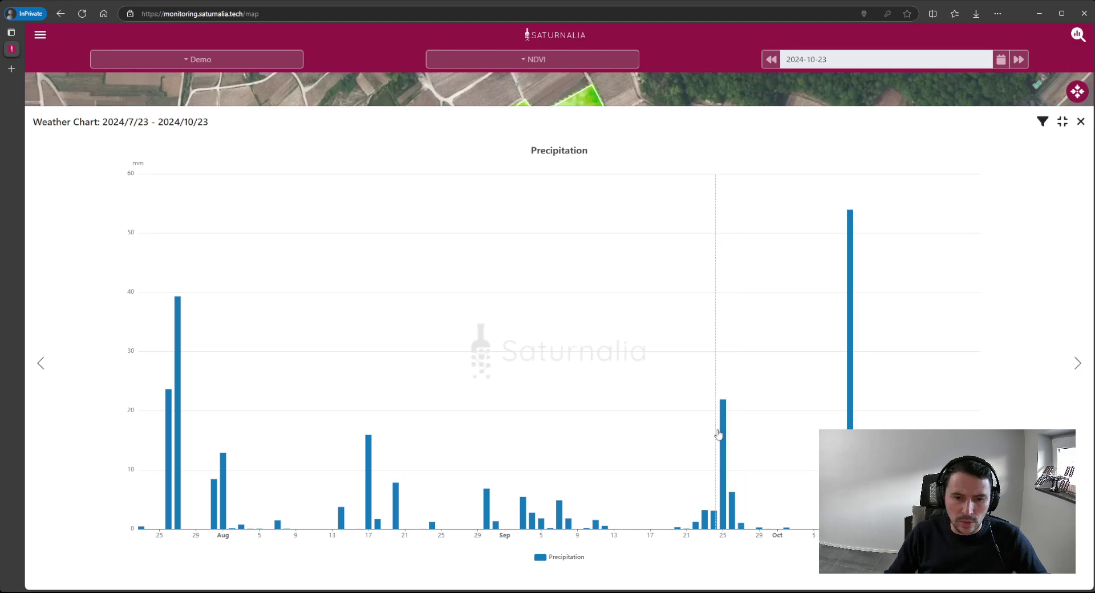
- Set the weather chart's start date to 2024-01-01 in Chart Filters and apply it
left_click(1062, 125)
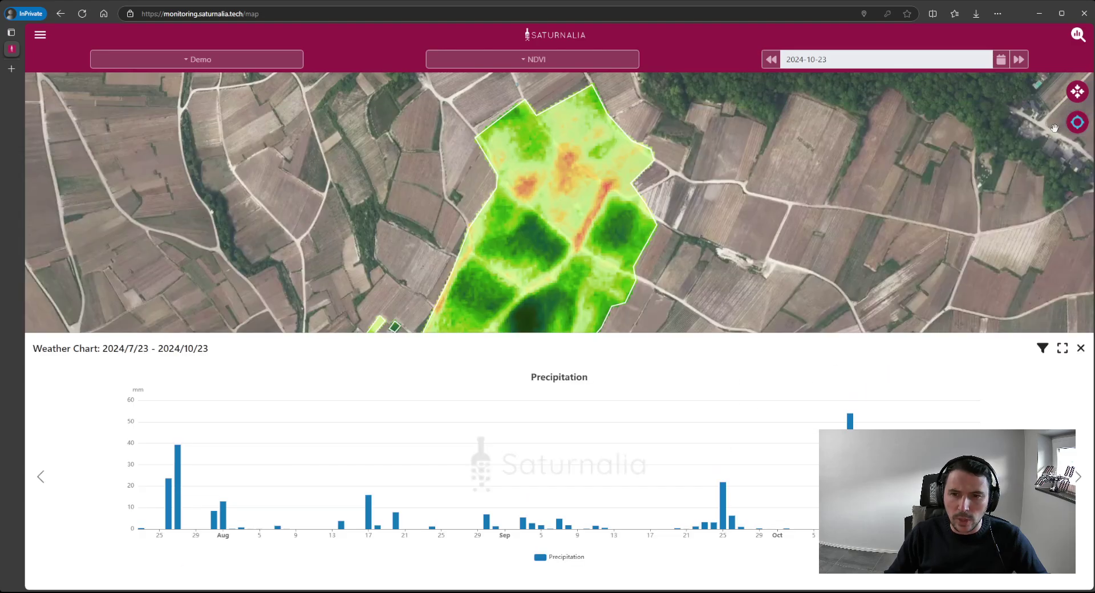
left_click(1043, 352)
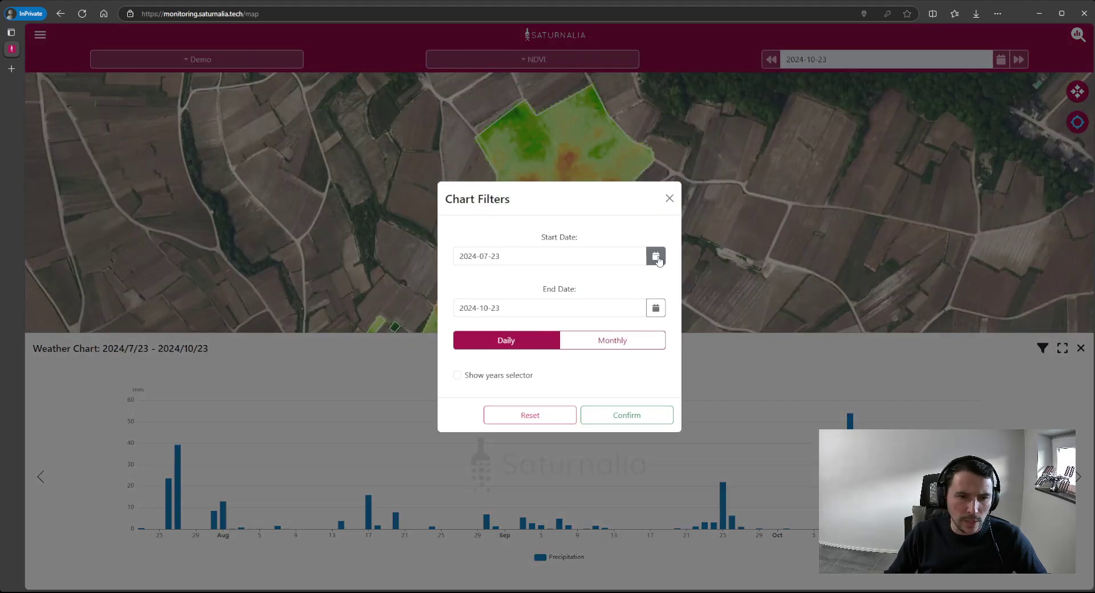
left_click(655, 257)
left_click(464, 277)
left_click(464, 277)
left_click(464, 277)
left_click(464, 277)
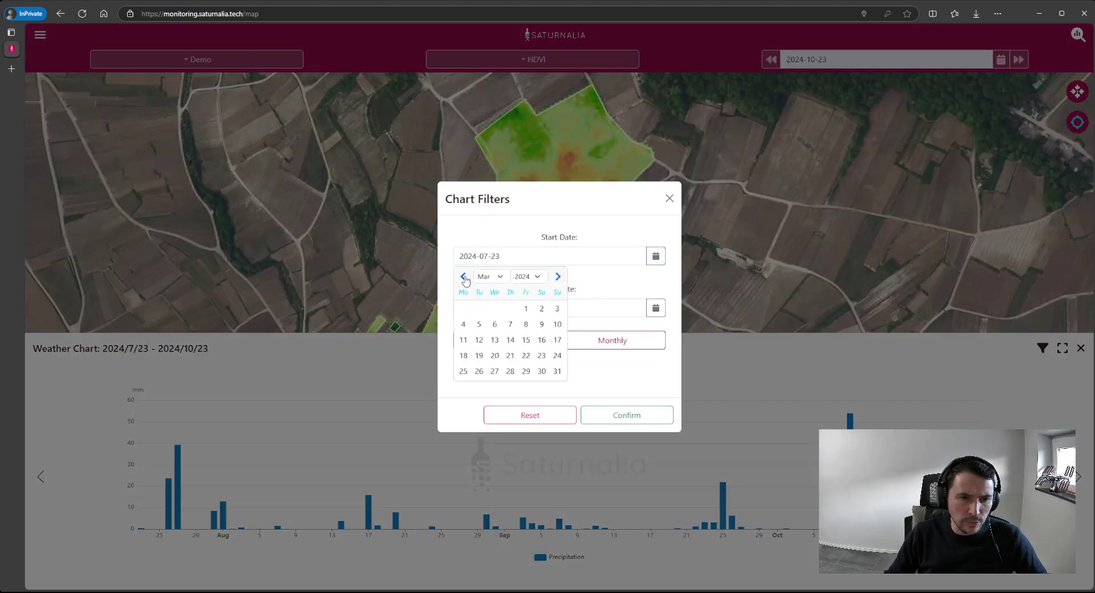
left_click(464, 277)
left_click(464, 277)
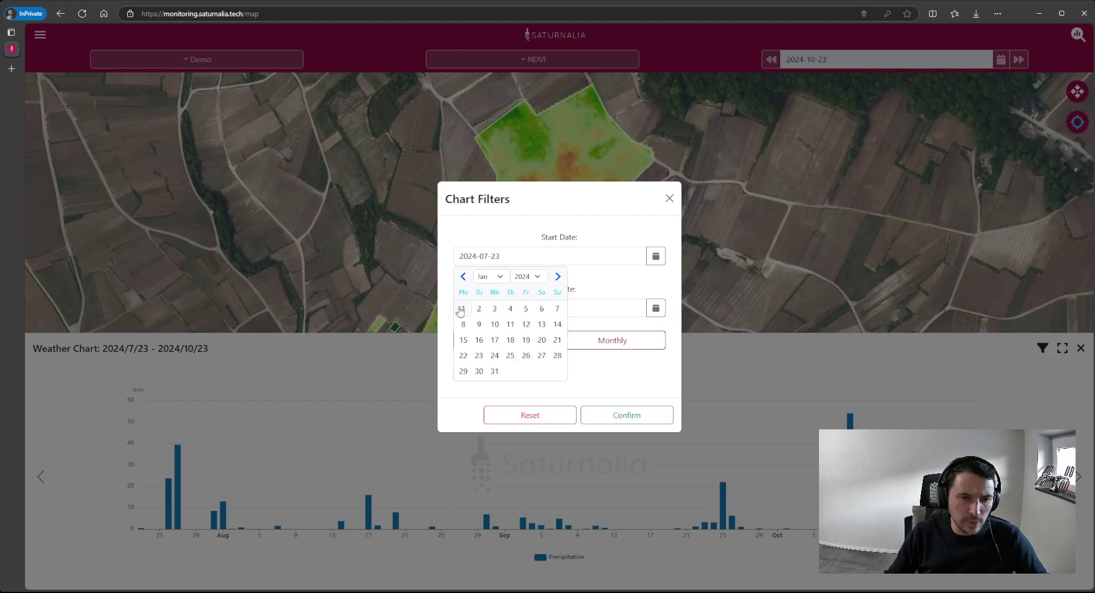
left_click(464, 309)
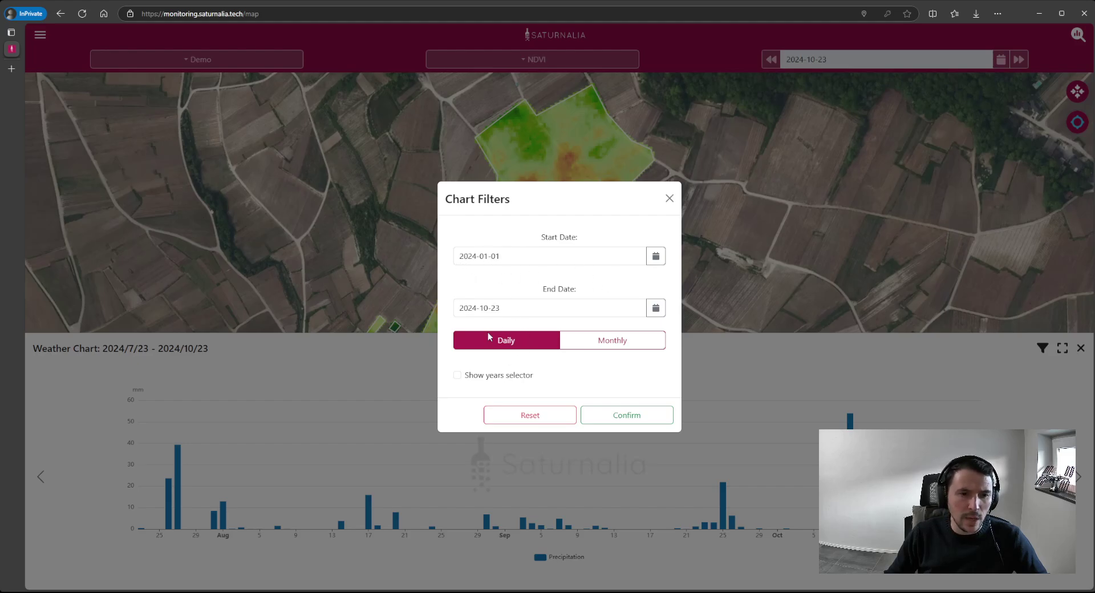
left_click(629, 421)
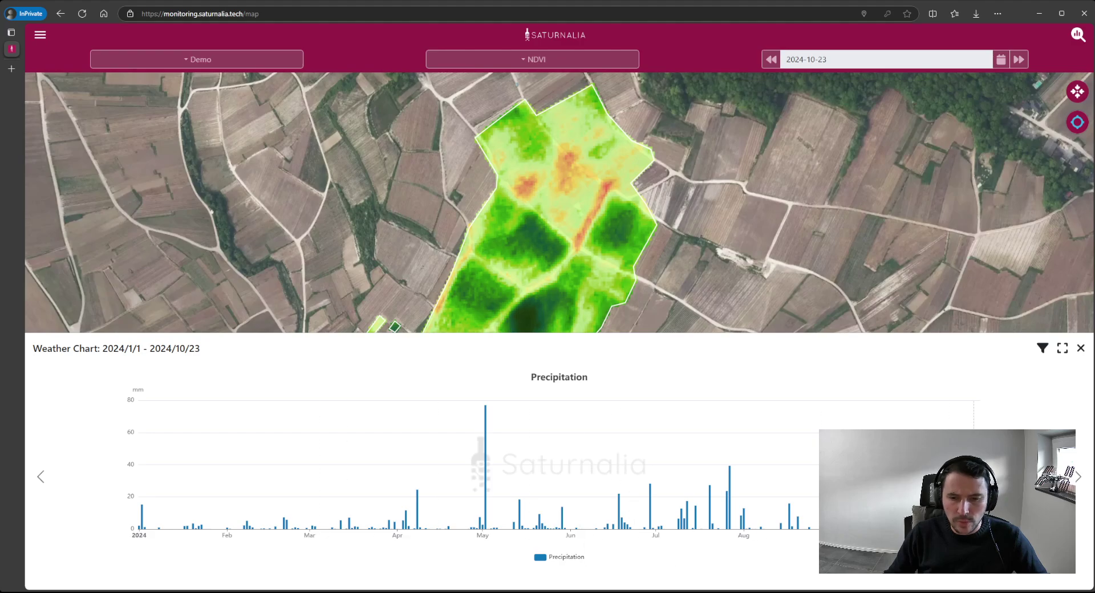
left_click(1044, 348)
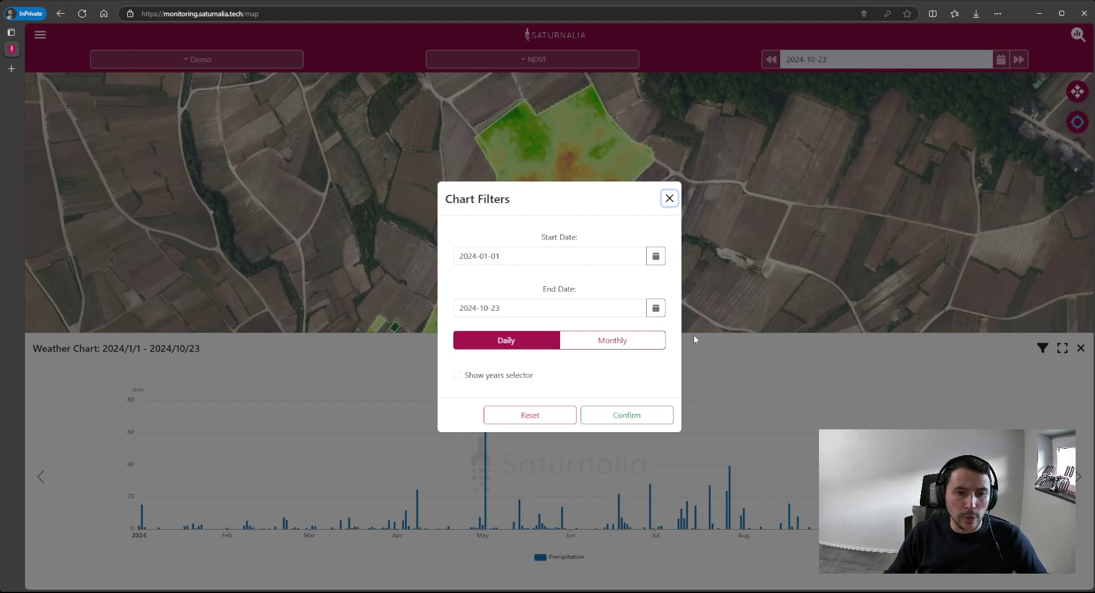
- Show monthly values comparing 2022, 2023 and 2024, view Min/Avg/Max Temp., then close the chart
left_click(614, 341)
left_click(481, 375)
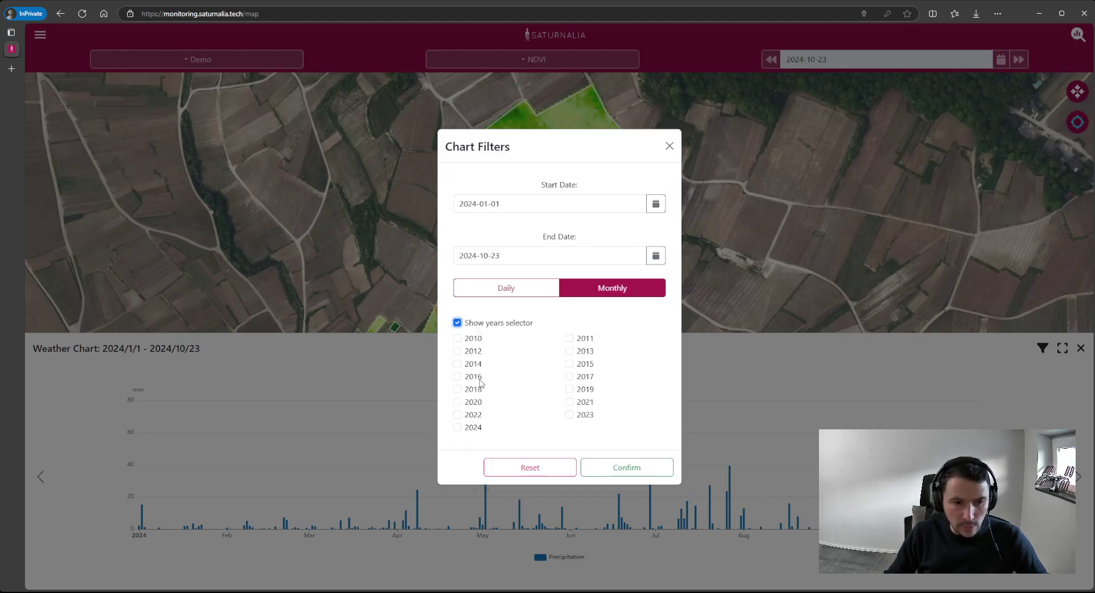
left_click(460, 416)
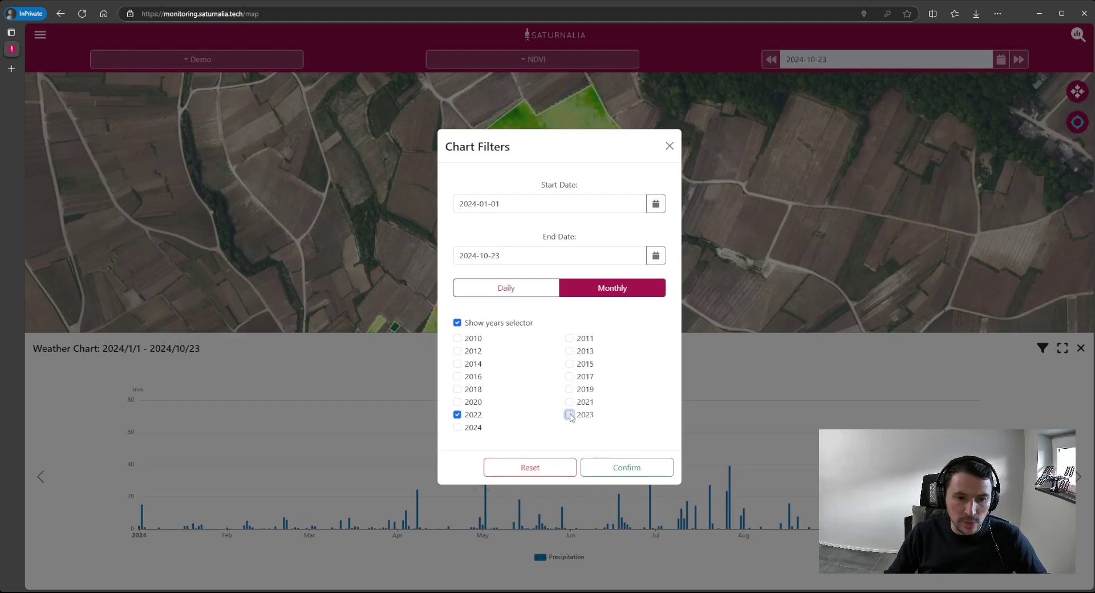
left_click(571, 416)
left_click(457, 428)
left_click(646, 467)
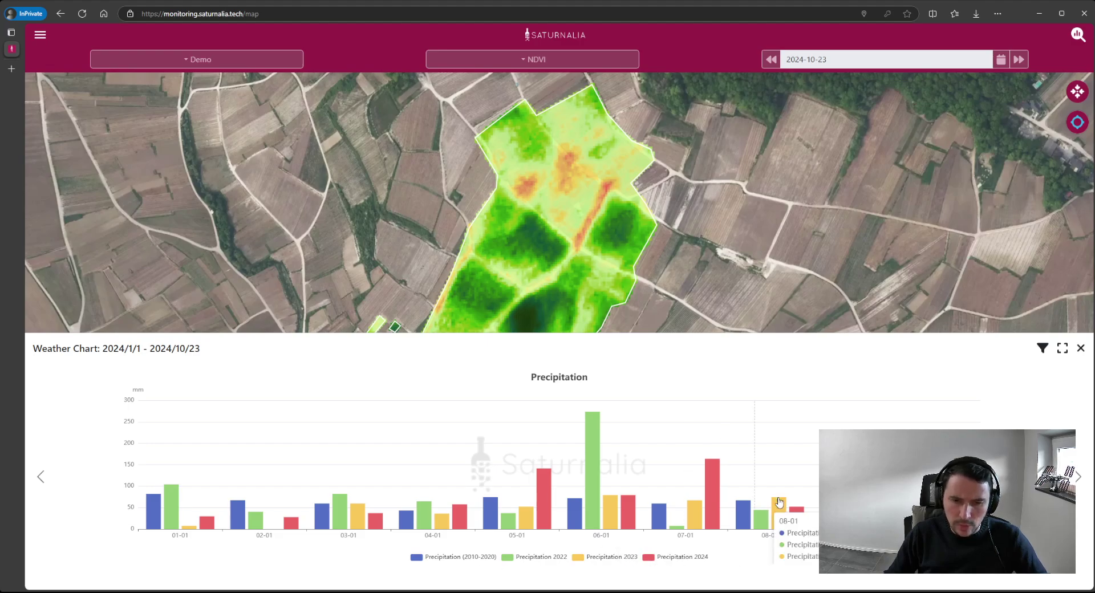
left_click(1079, 476)
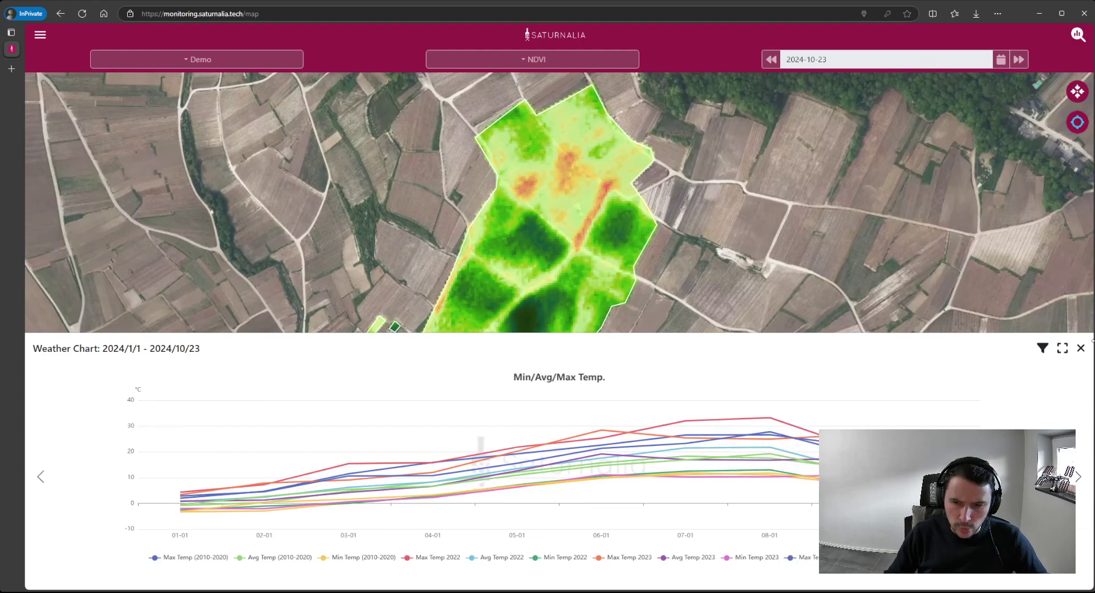
left_click(1080, 348)
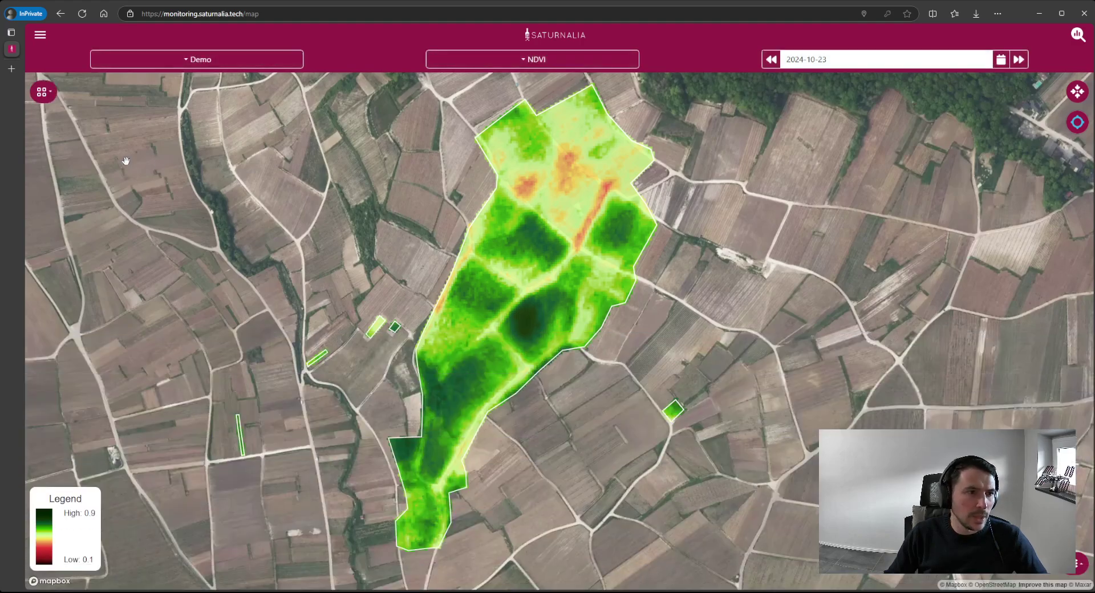
- View the Saturnalia Variation Index Chart of NDVI for 2018–2024, then close it
left_click(41, 94)
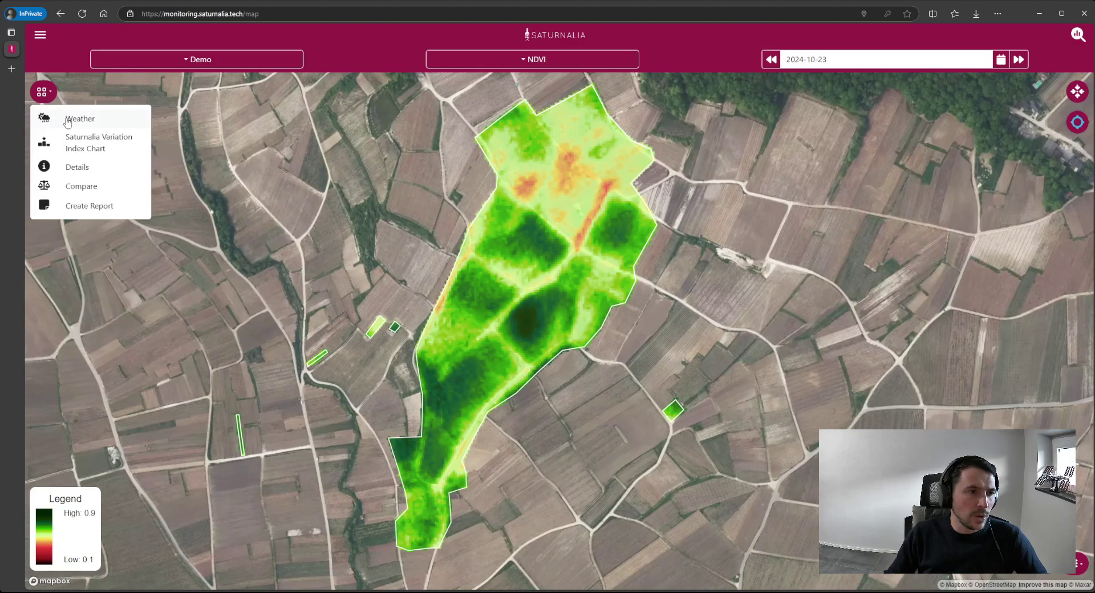
left_click(112, 147)
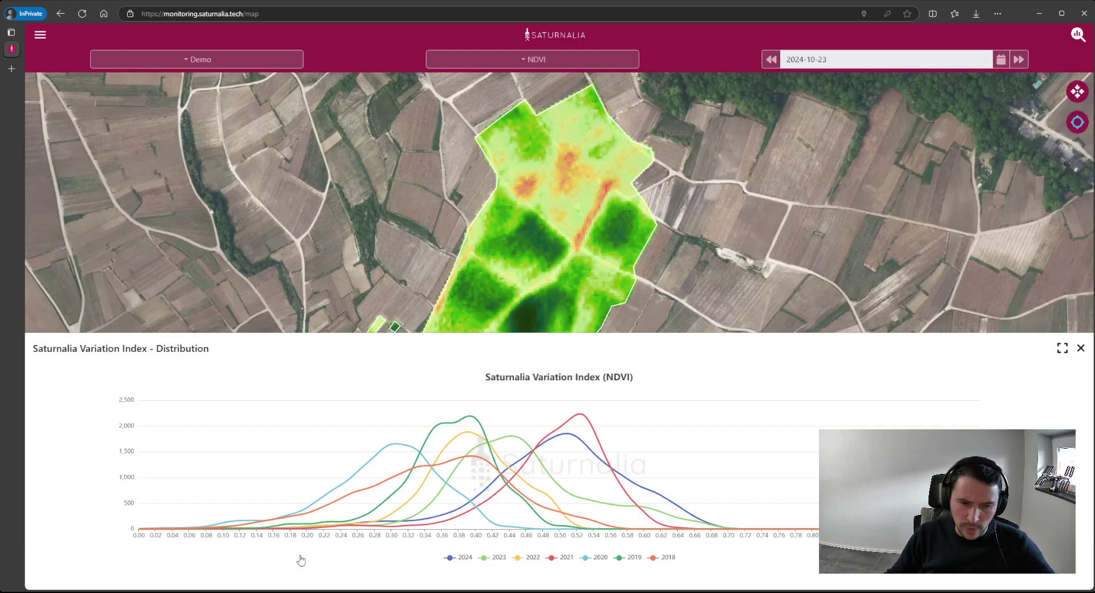
left_click(1081, 349)
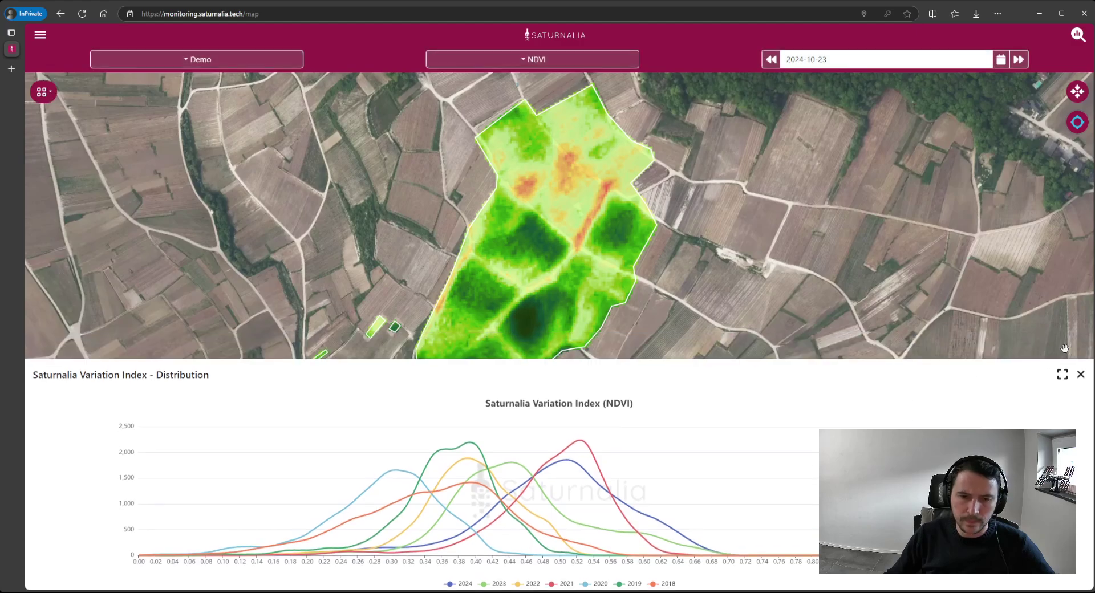
- Chart vegetation indexes for a point in the NDVI field, 2024/7/23–2024/10/23, via Details
left_click(44, 96)
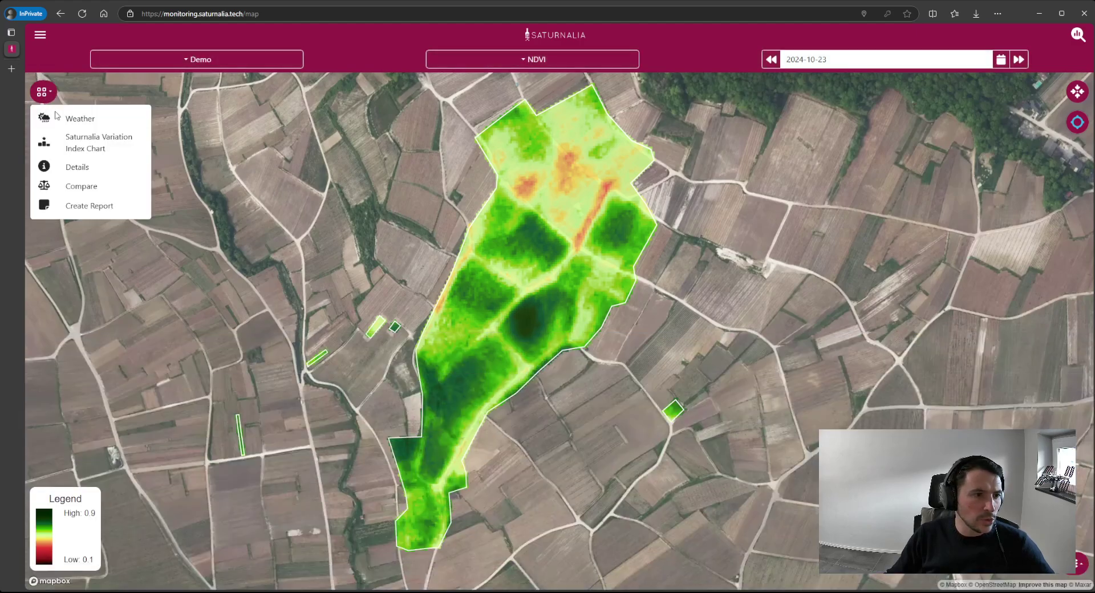
left_click(101, 166)
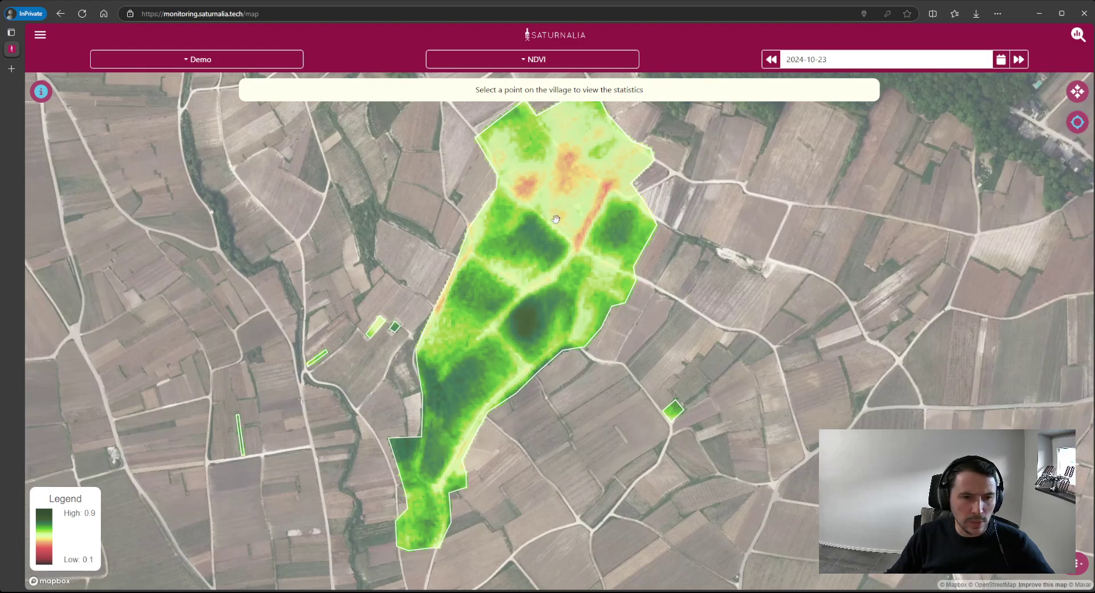
left_click(541, 245)
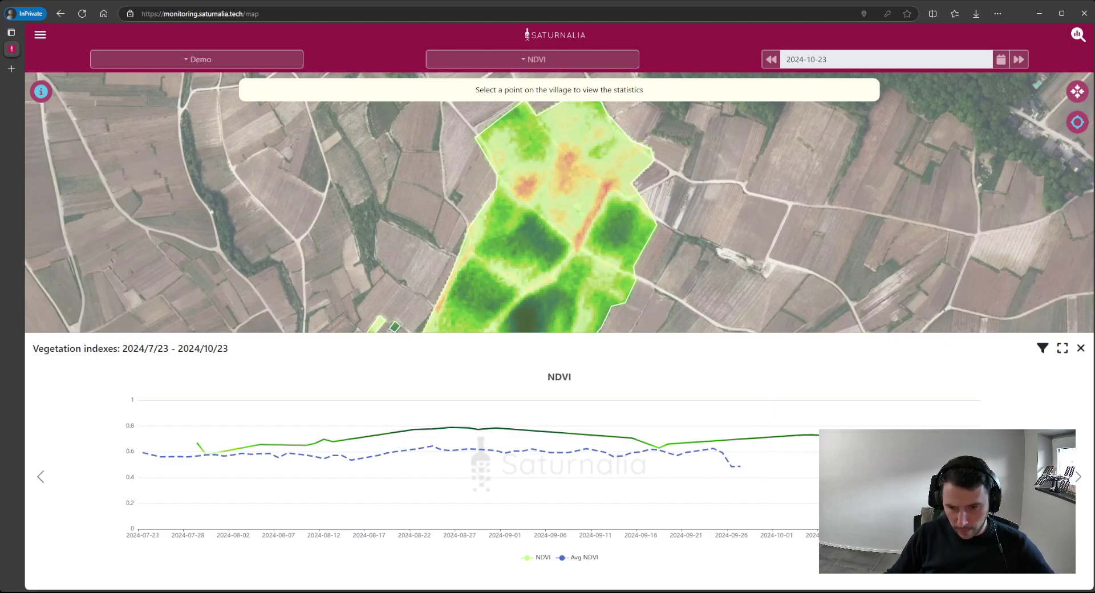
- Page through the NDRE, Plot 2 NDVI/NDRE histogram and Variation Index charts, then close the panel
left_click(1078, 480)
left_click(1078, 480)
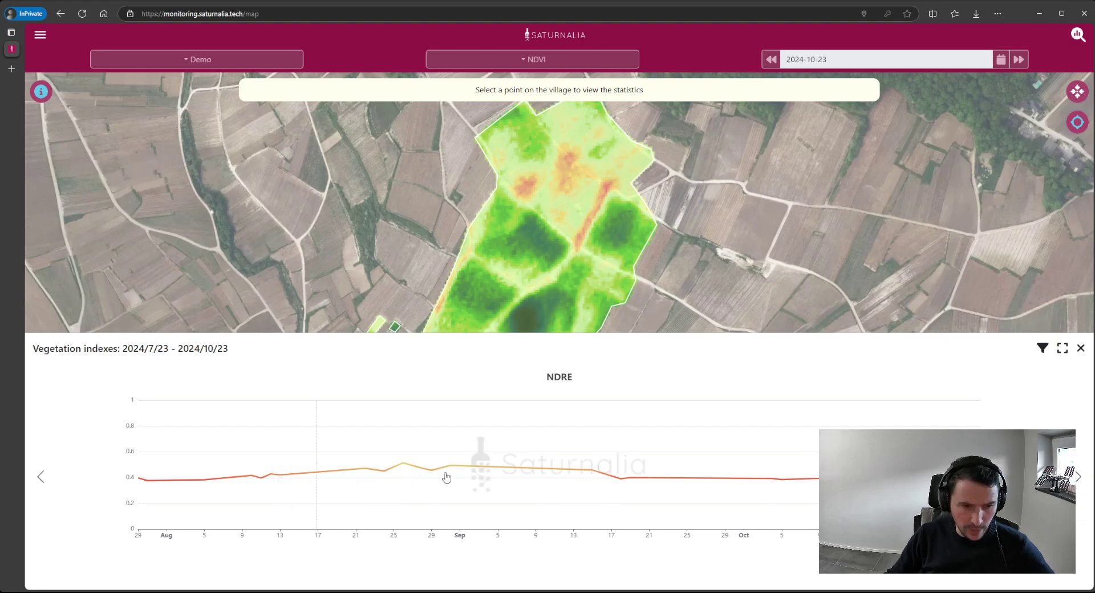
left_click(1079, 480)
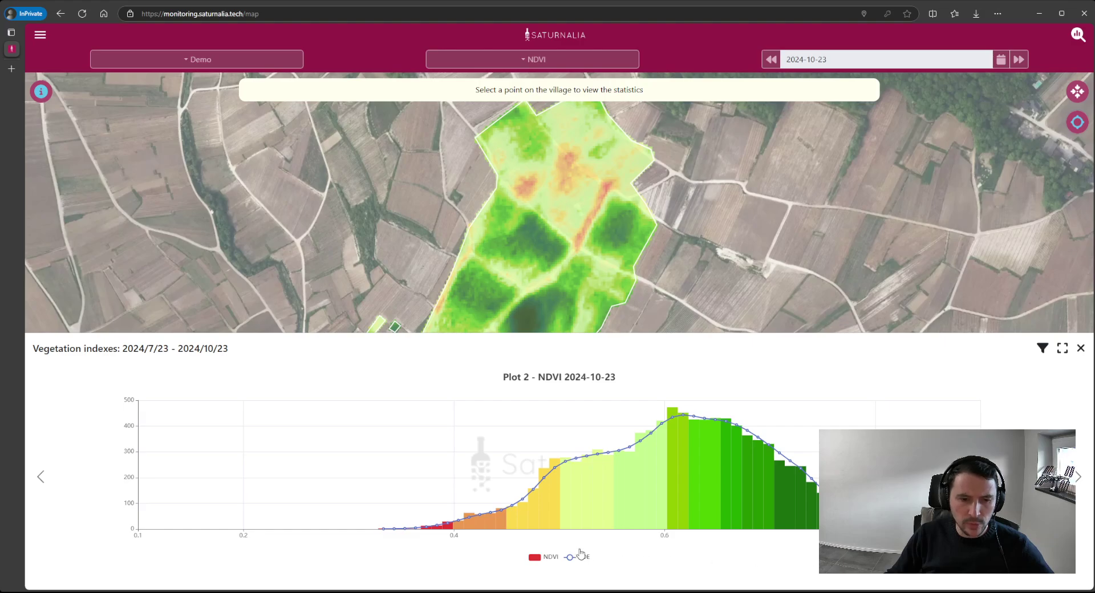
mouse_move(563, 517)
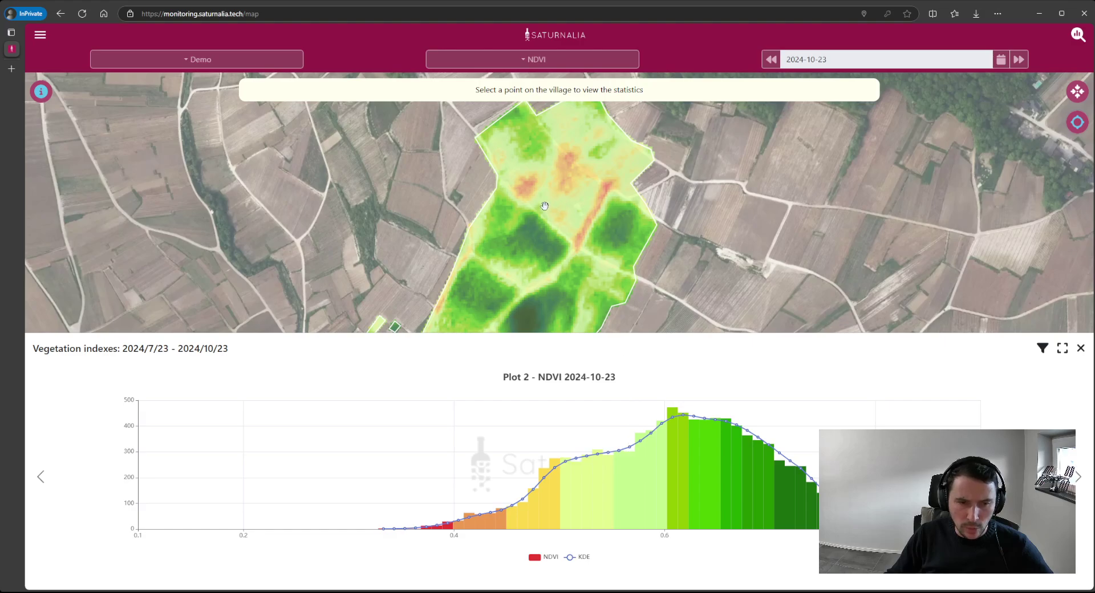
left_click(1079, 479)
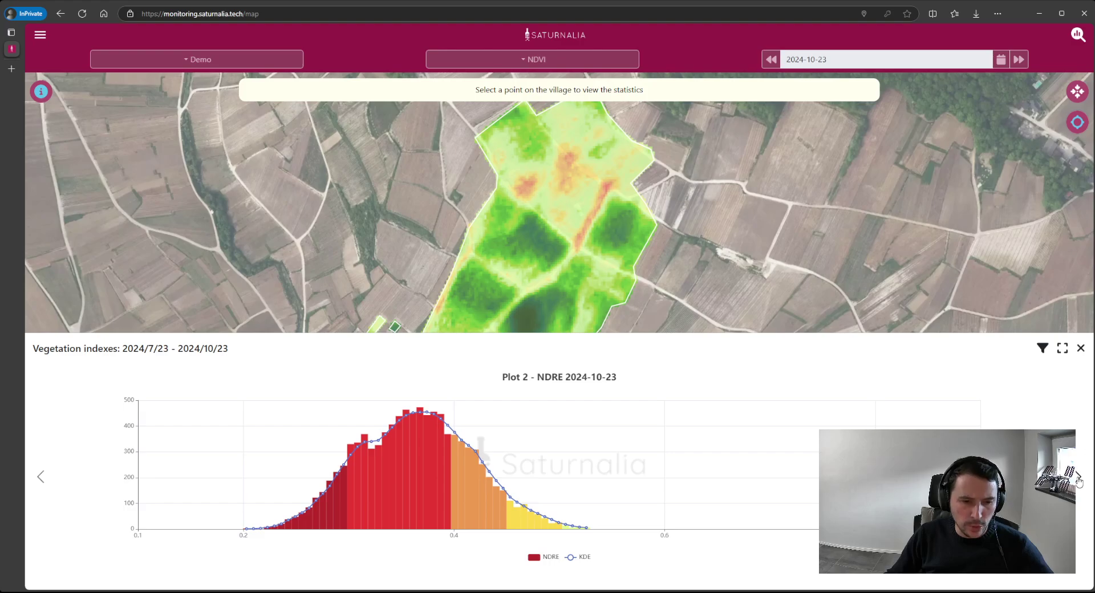
left_click(1078, 480)
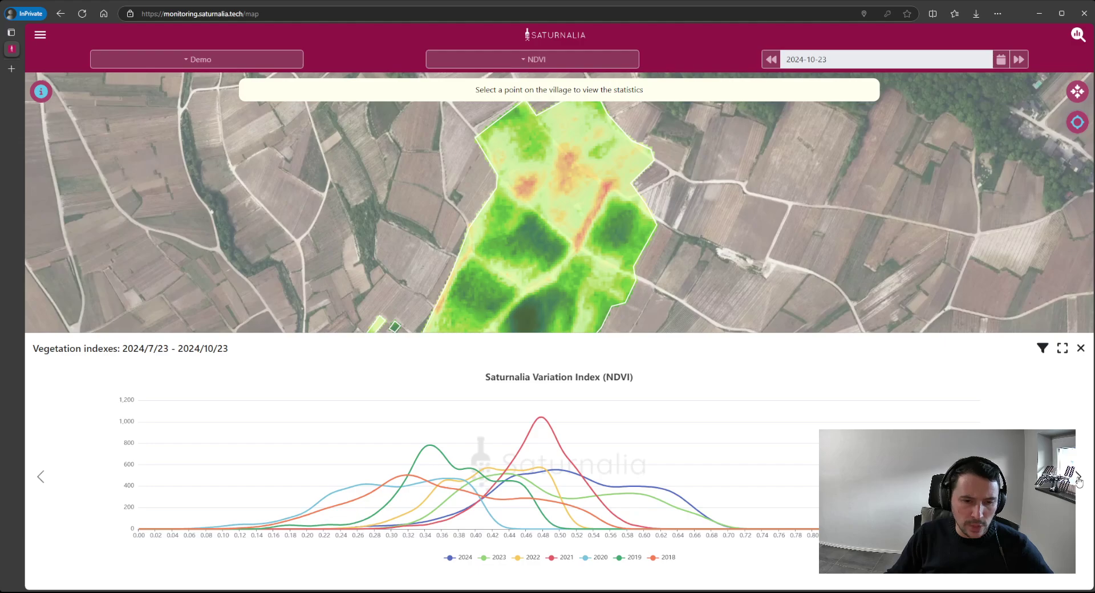
left_click(1081, 348)
- Switch to side-by-side comparison and set the left map's date to 6 June 2024
left_click(41, 93)
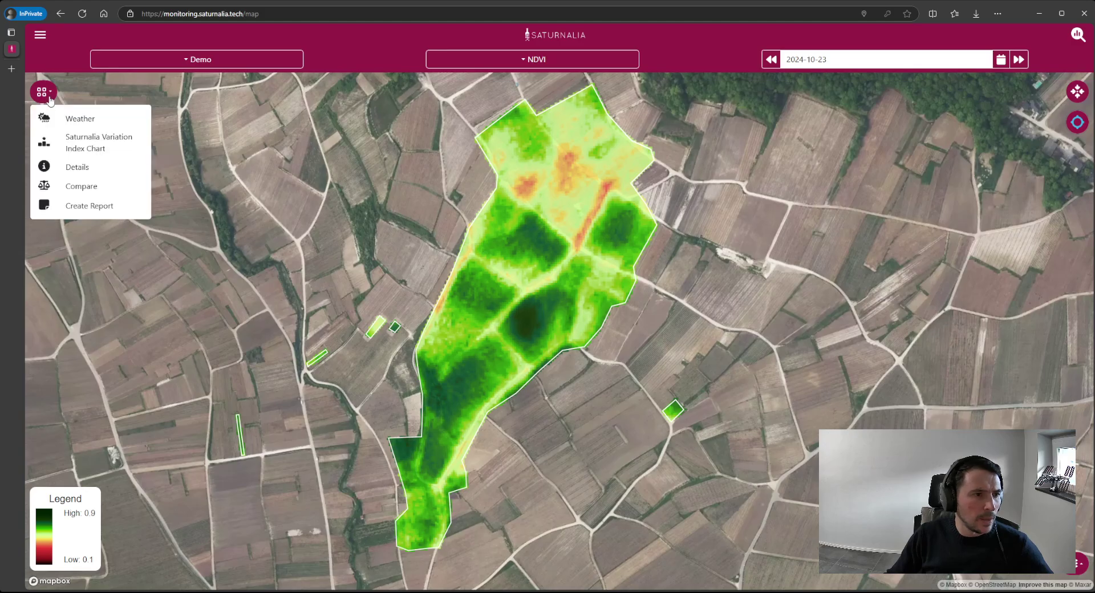
left_click(99, 187)
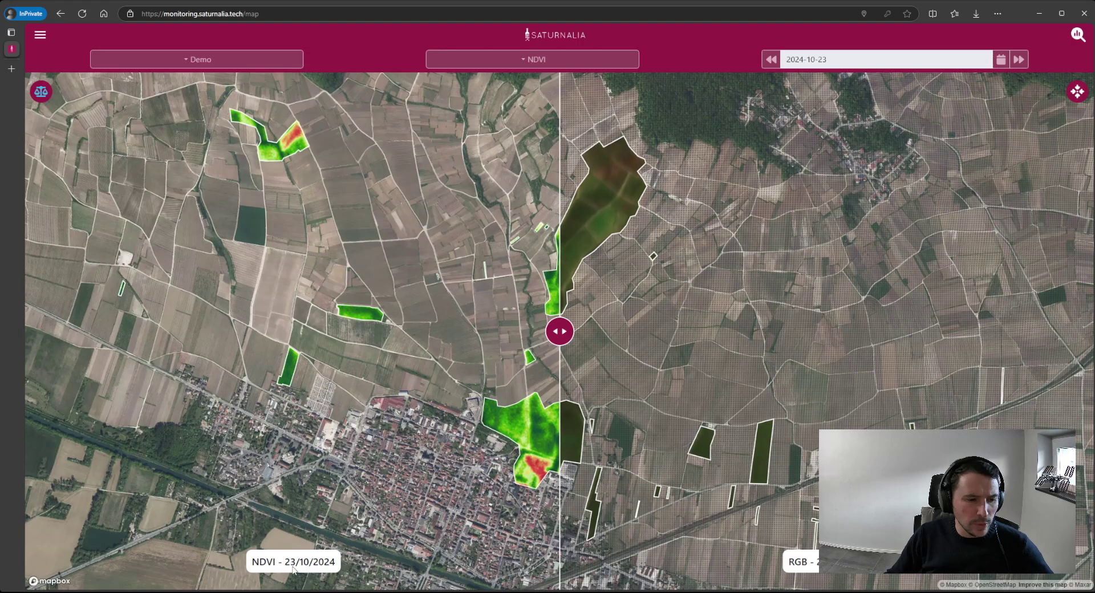
left_click(293, 562)
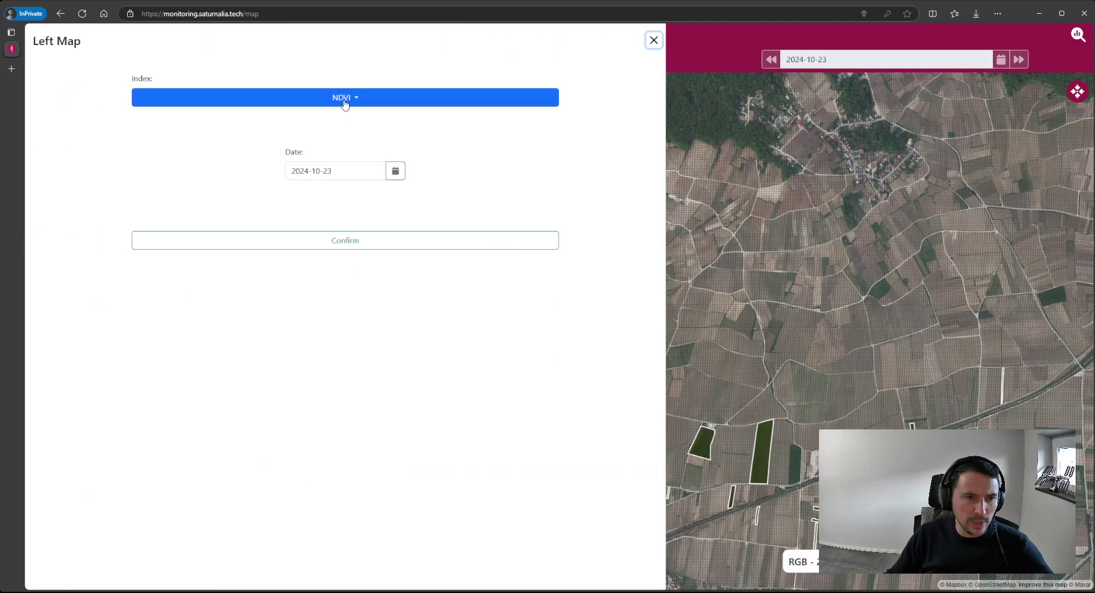
left_click(394, 174)
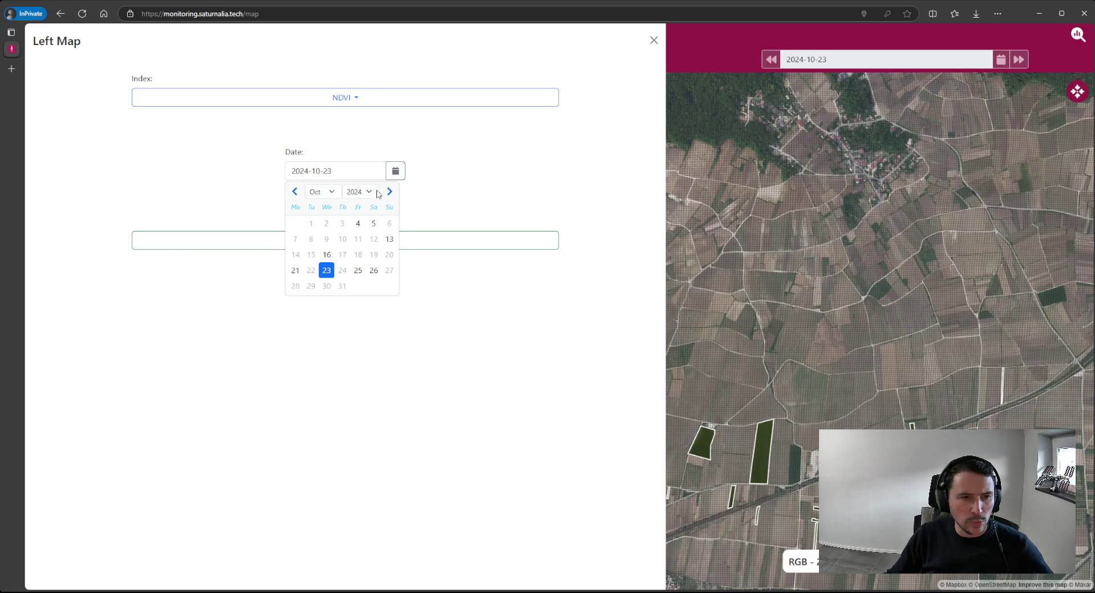
left_click(294, 192)
left_click(294, 192)
left_click(294, 192)
left_click(294, 192)
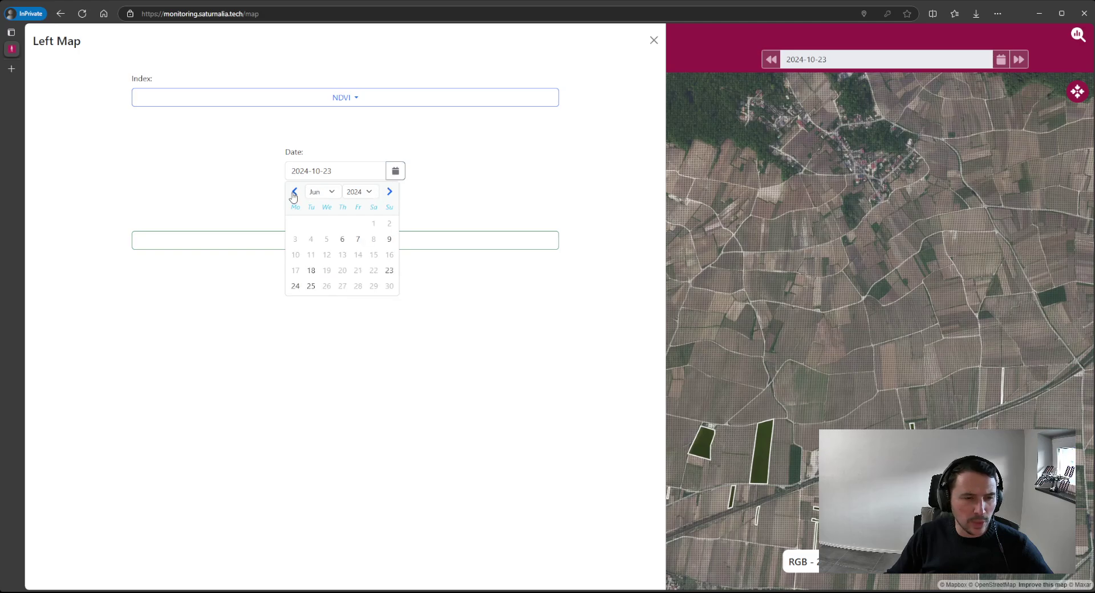
left_click(342, 239)
left_click(347, 242)
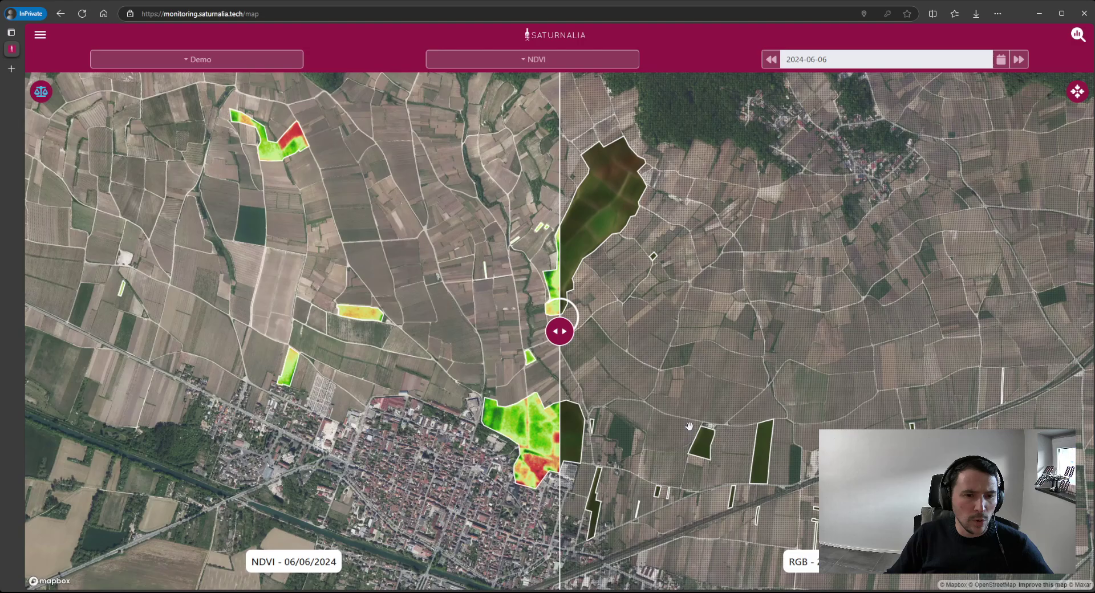
- Set the right comparison map to NDVI dated 30 July 2024
left_click(798, 561)
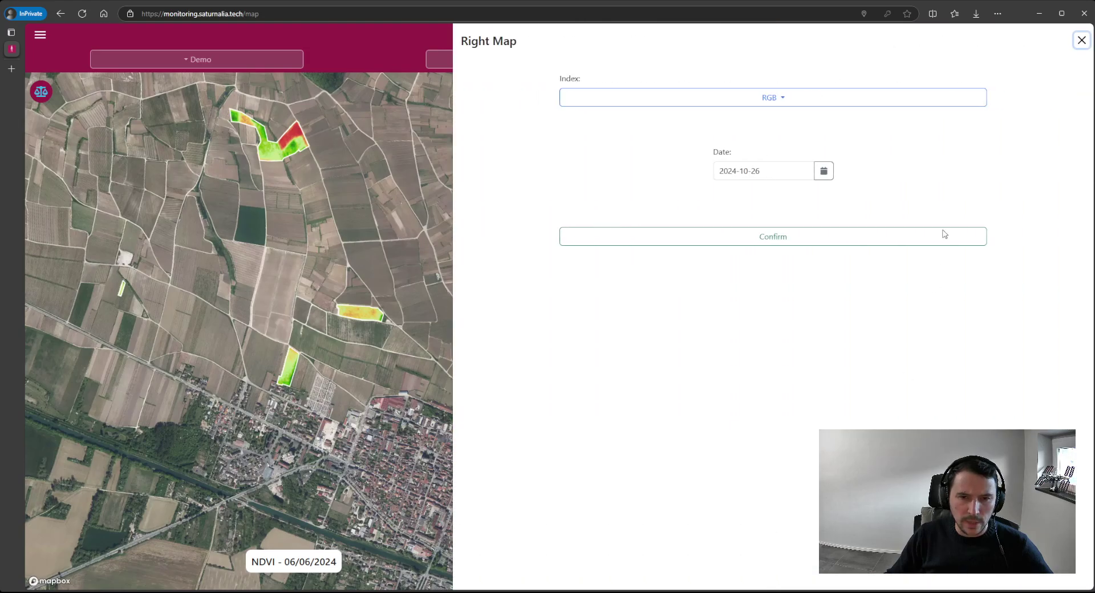
left_click(806, 107)
left_click(594, 135)
left_click(821, 176)
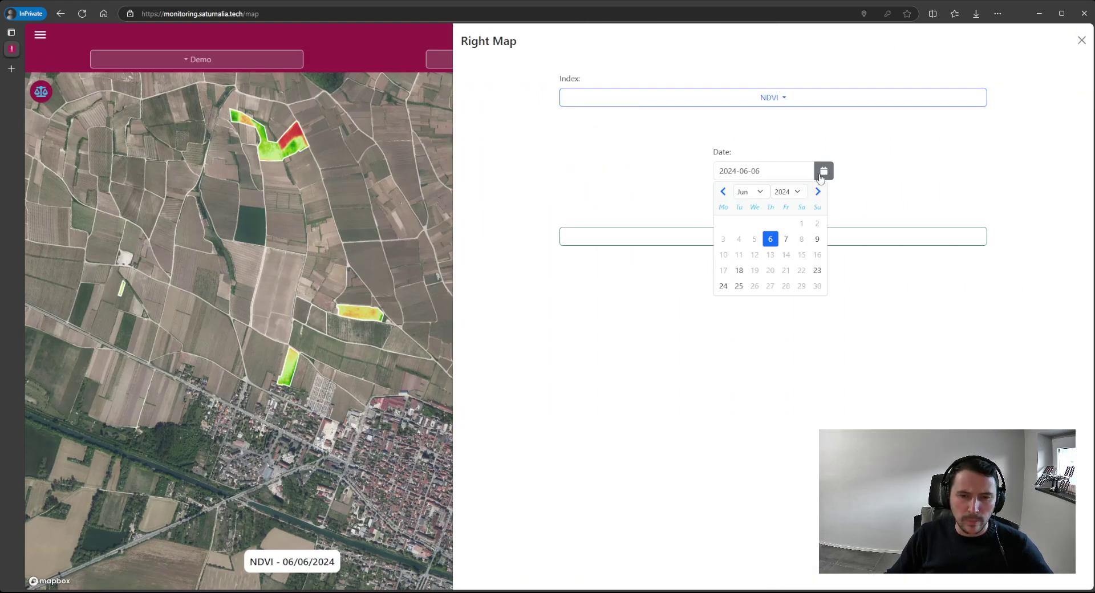
left_click(818, 191)
left_click(739, 286)
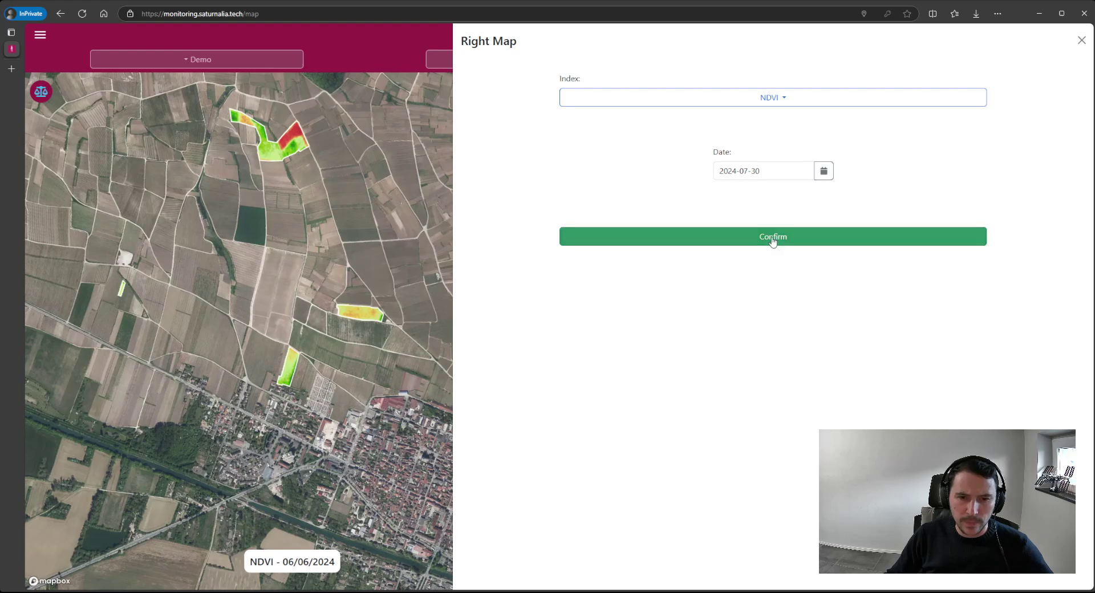
left_click(773, 238)
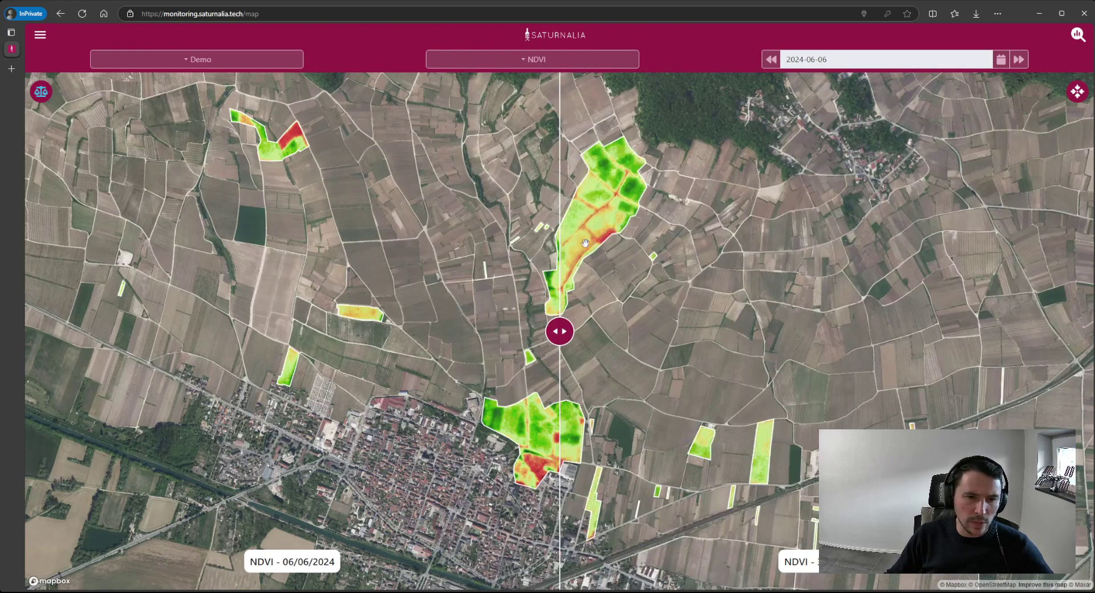
- Zoom in and shift the split to reveal more June NDVI, then exit the comparison
scroll(556, 331, "up", 4)
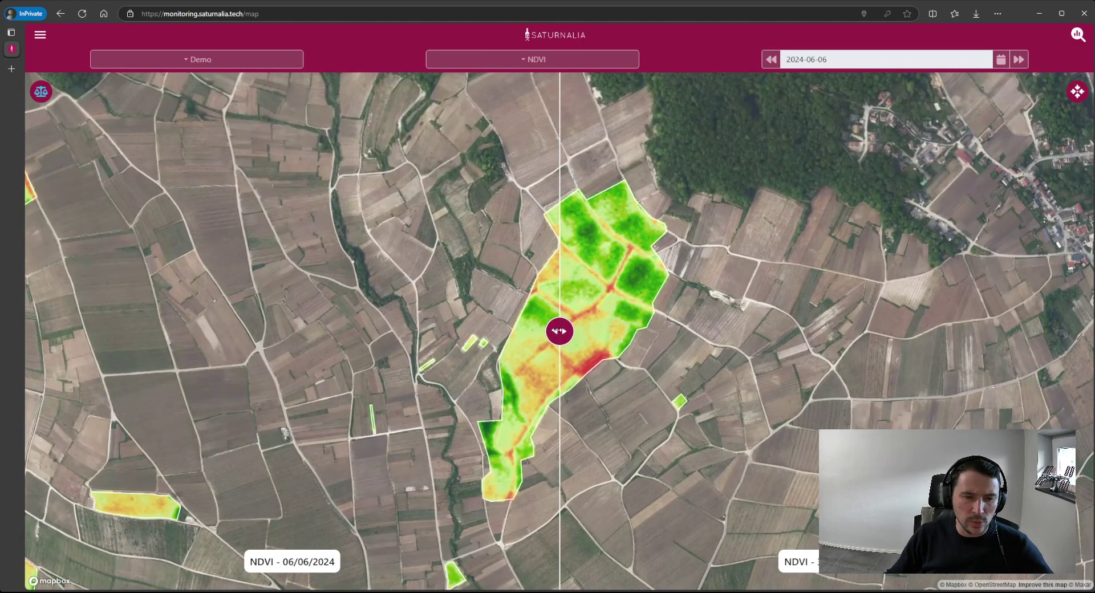
left_click_drag(558, 330, 591, 300)
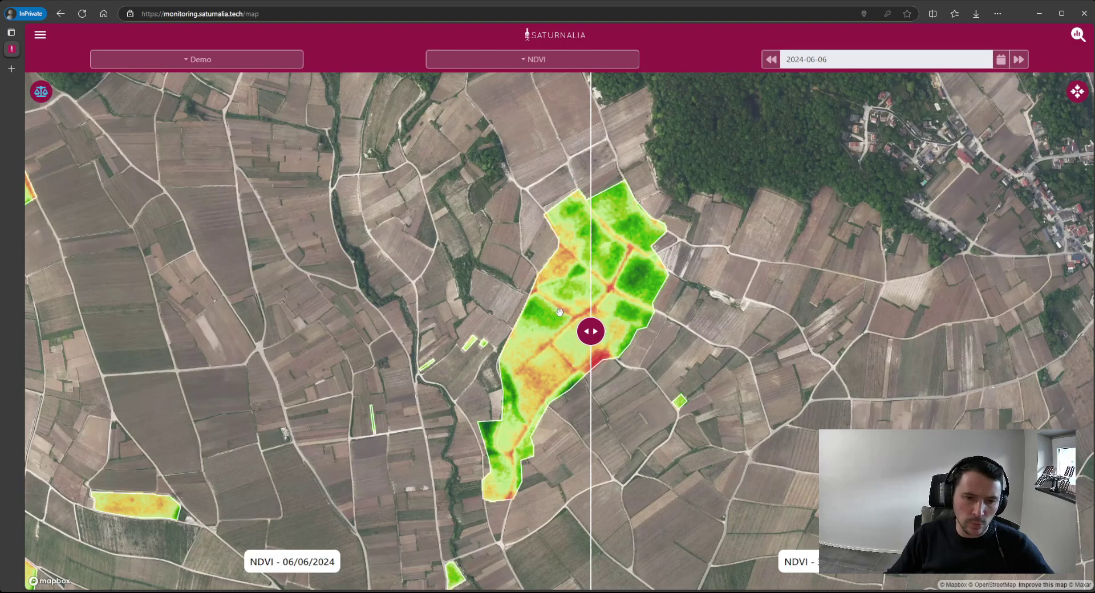
left_click(40, 92)
left_click(41, 93)
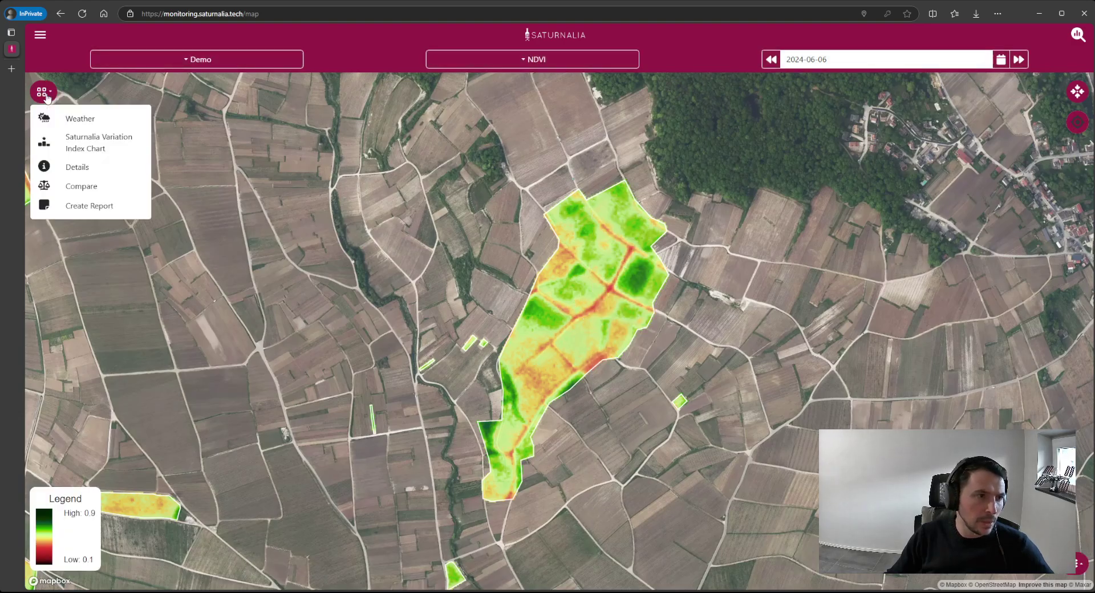
- Start a new report placed manually at [49.07,4.01] on the main field and reach its details form
left_click(86, 206)
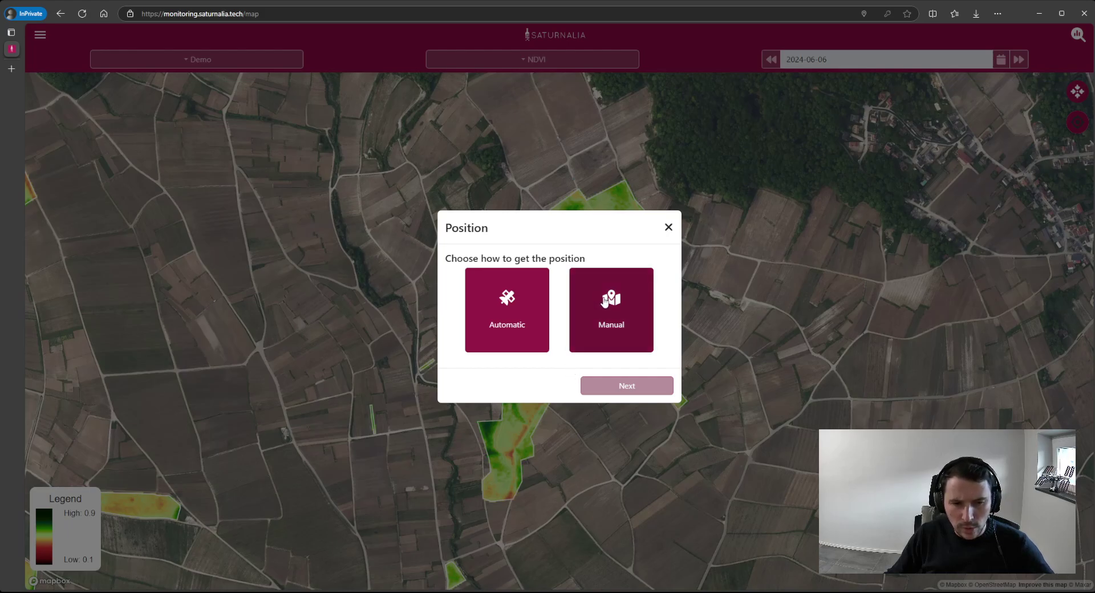
left_click(605, 301)
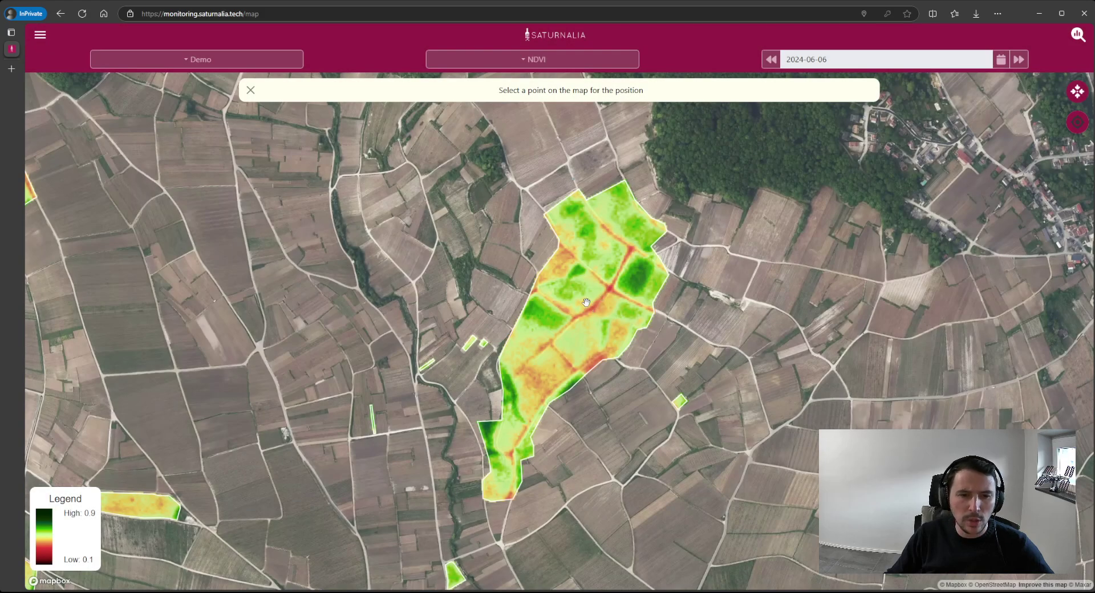
left_click(608, 263)
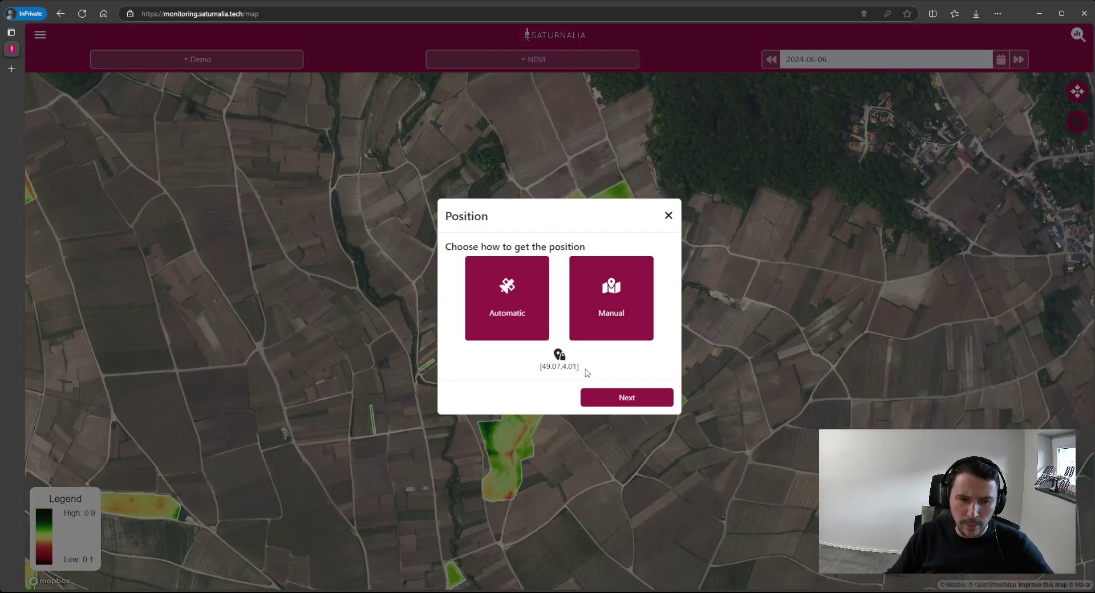
left_click(618, 399)
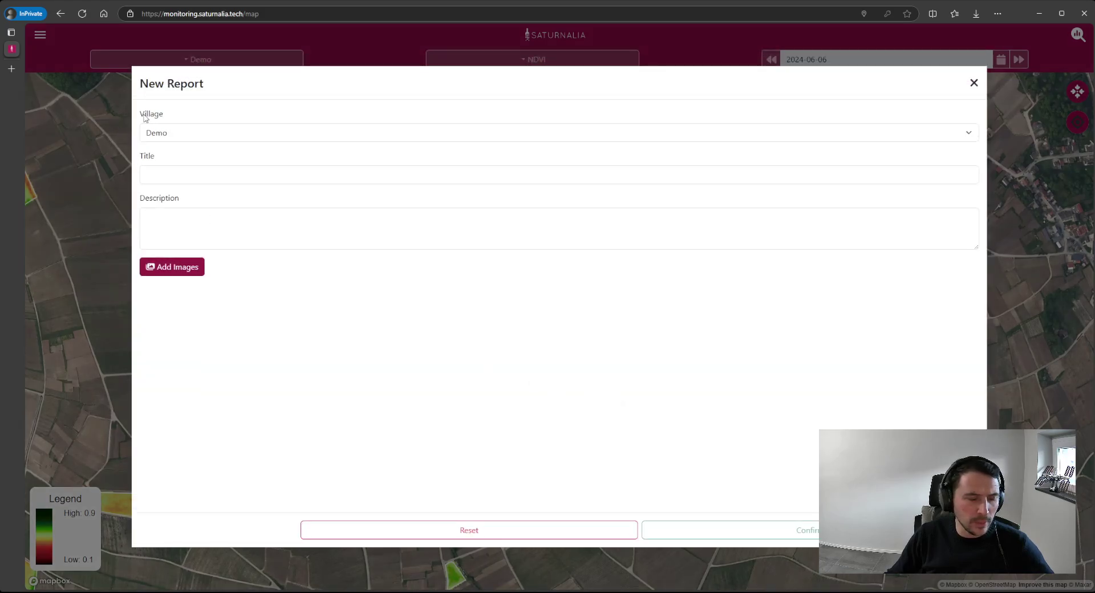
- Title the report 'Test report', describe it as 'Demo report description', and confirm it
left_click(163, 138)
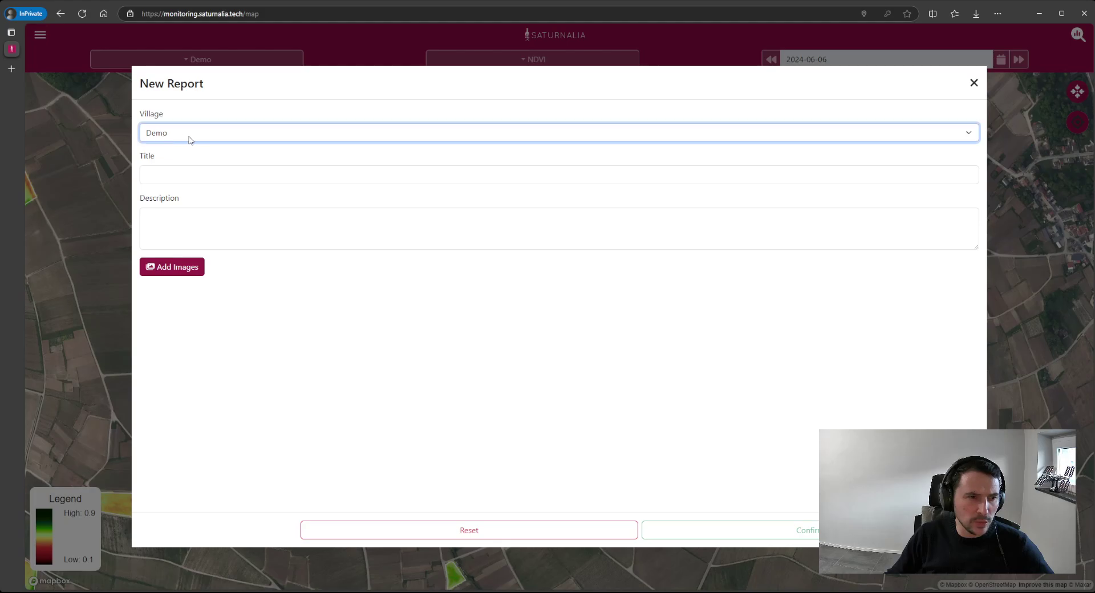
left_click(186, 178)
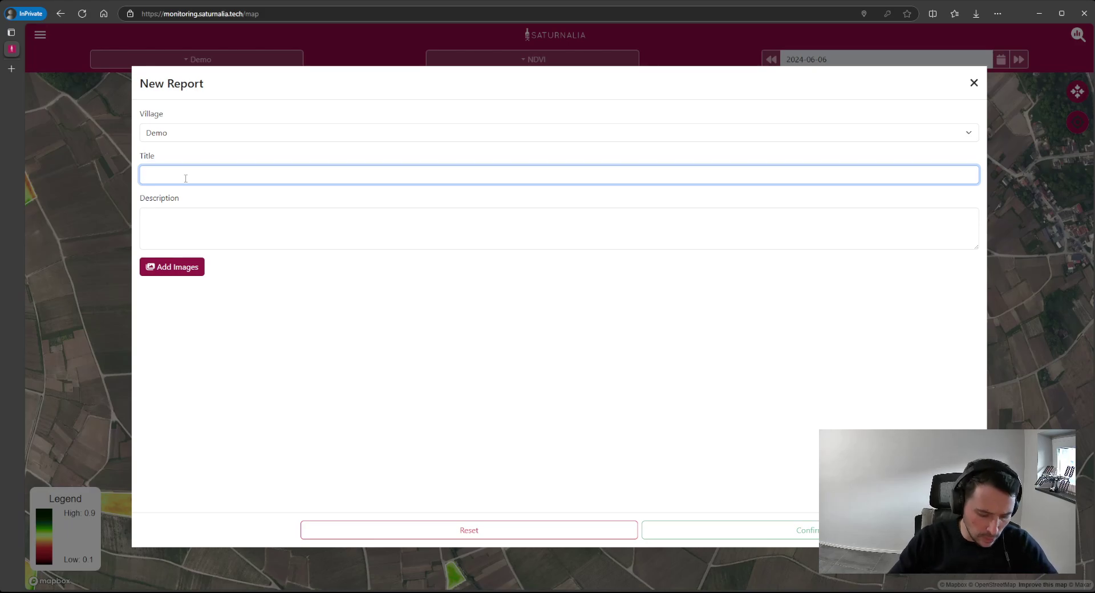
type("Test")
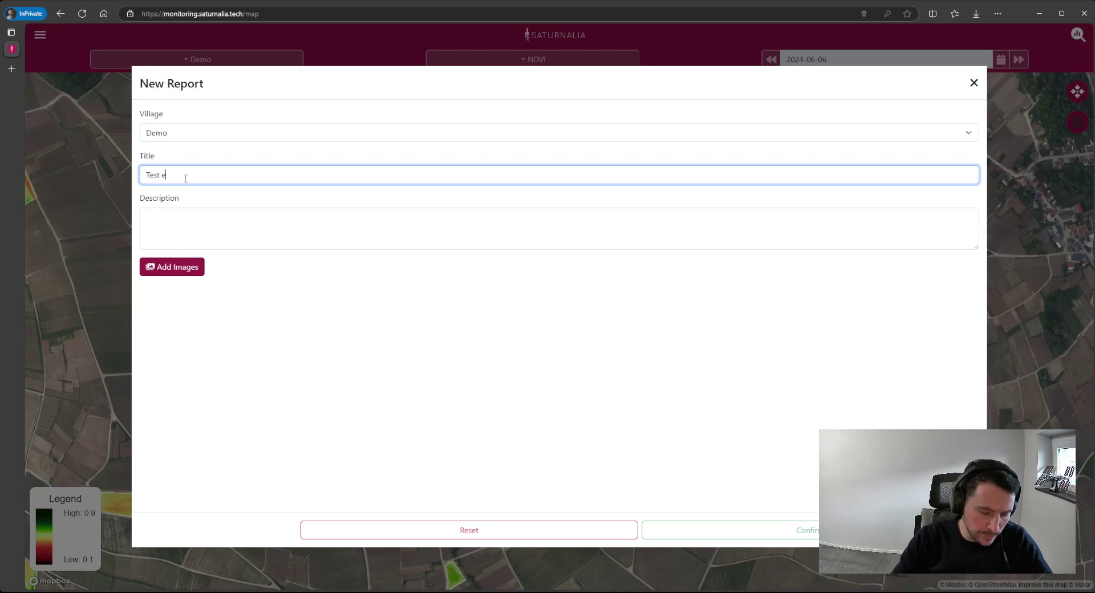
type(" report")
key("Tab")
type("D")
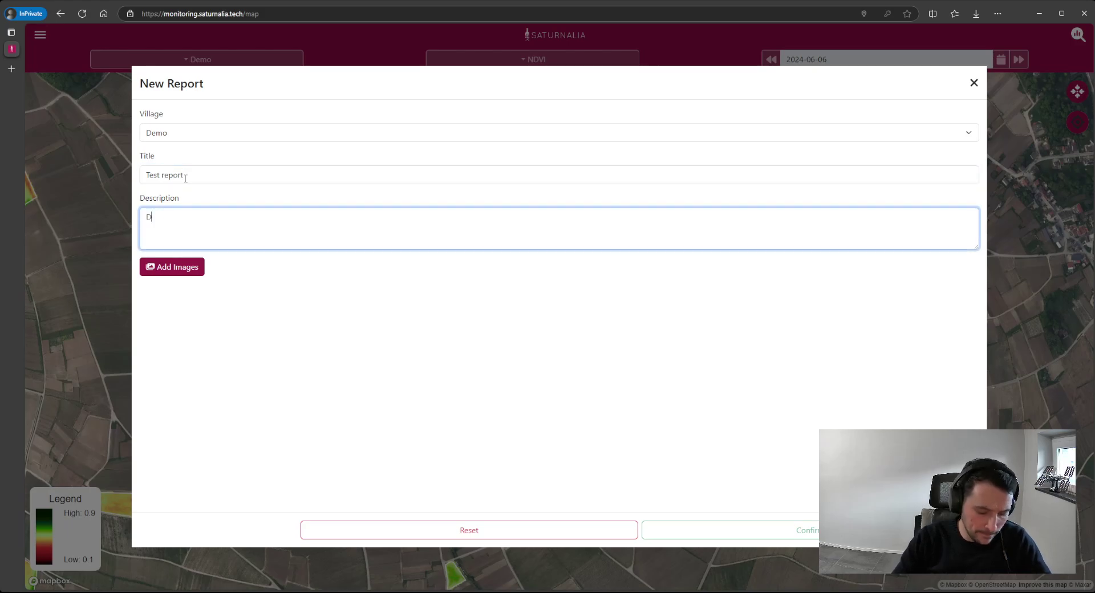
type("emo report ")
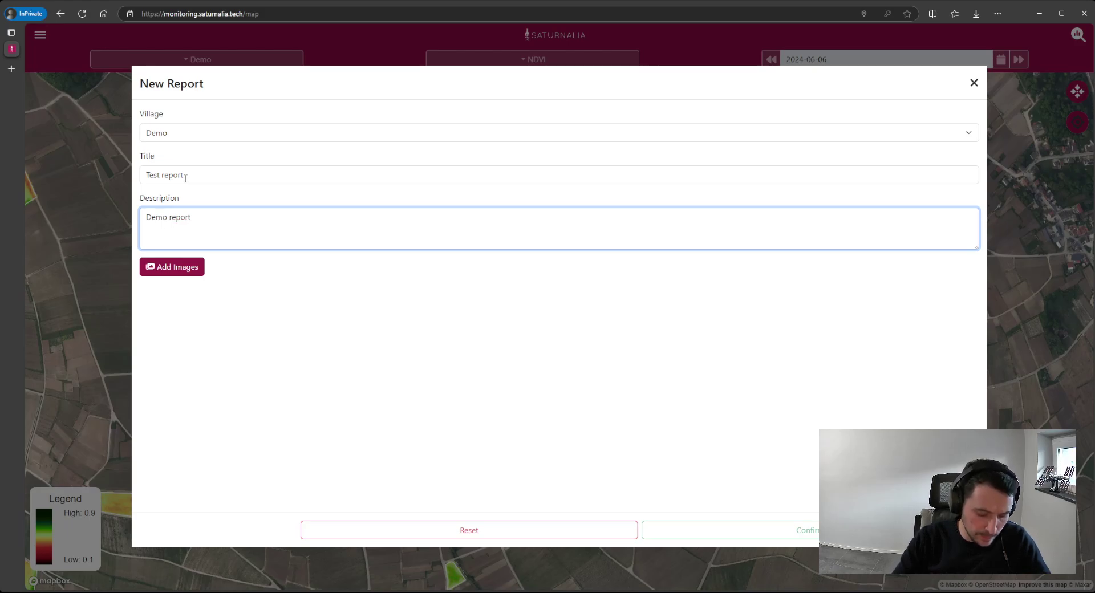
type("desr")
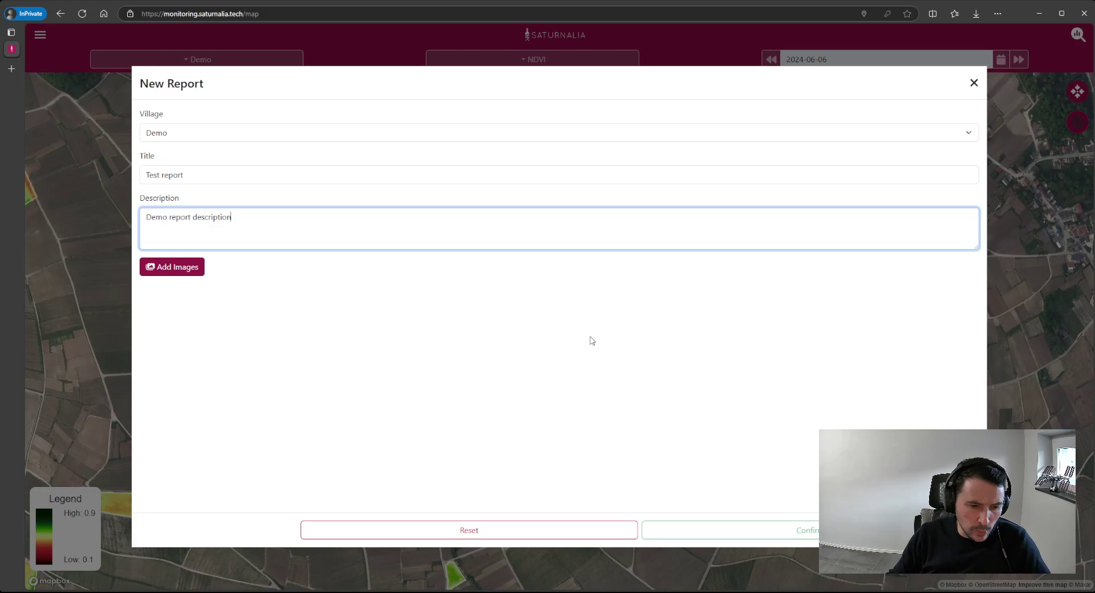
left_click(541, 417)
left_click(775, 531)
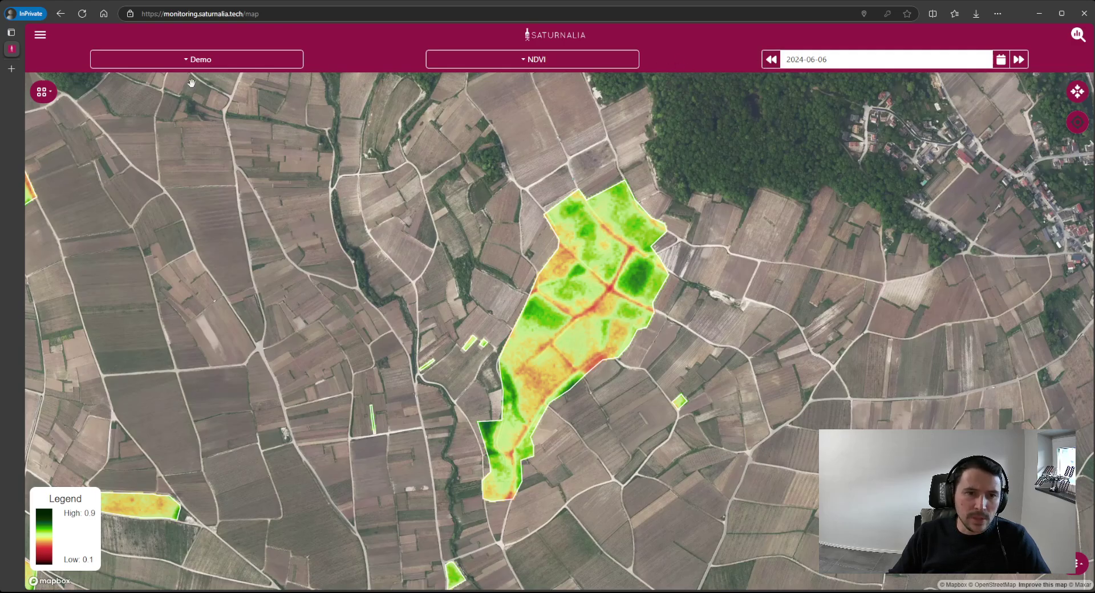
- Go to Historical Reports and view them on the map, then return to the table
left_click(42, 39)
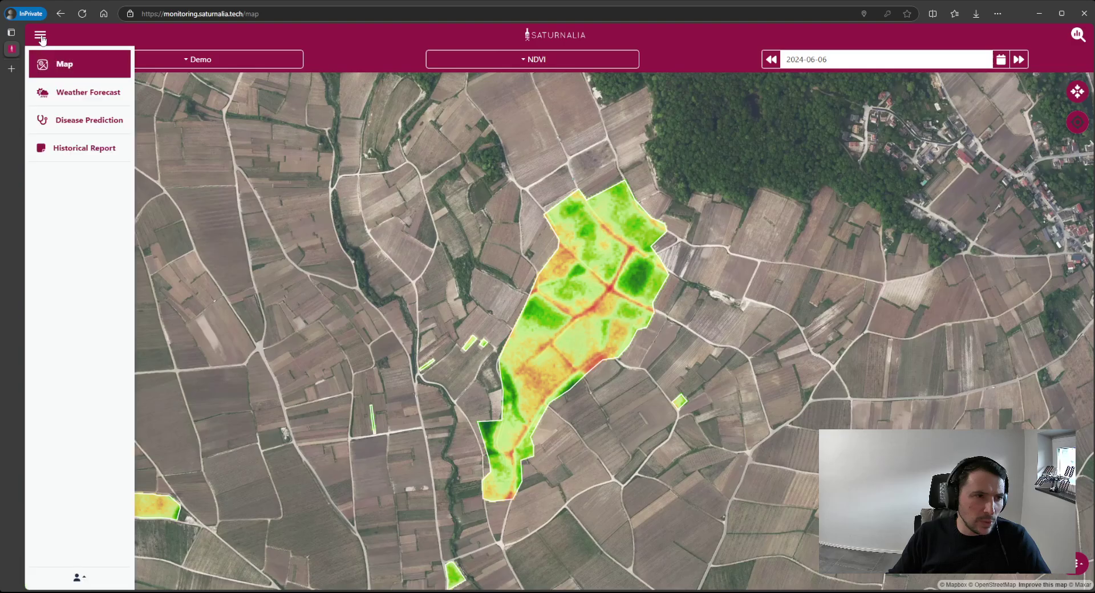
left_click(88, 151)
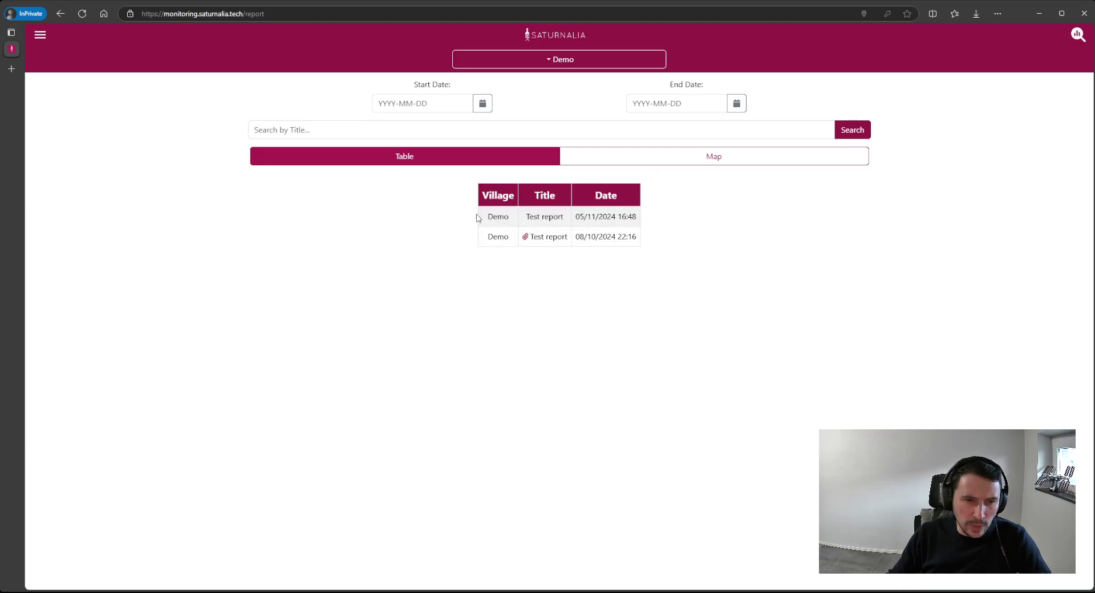
left_click(691, 158)
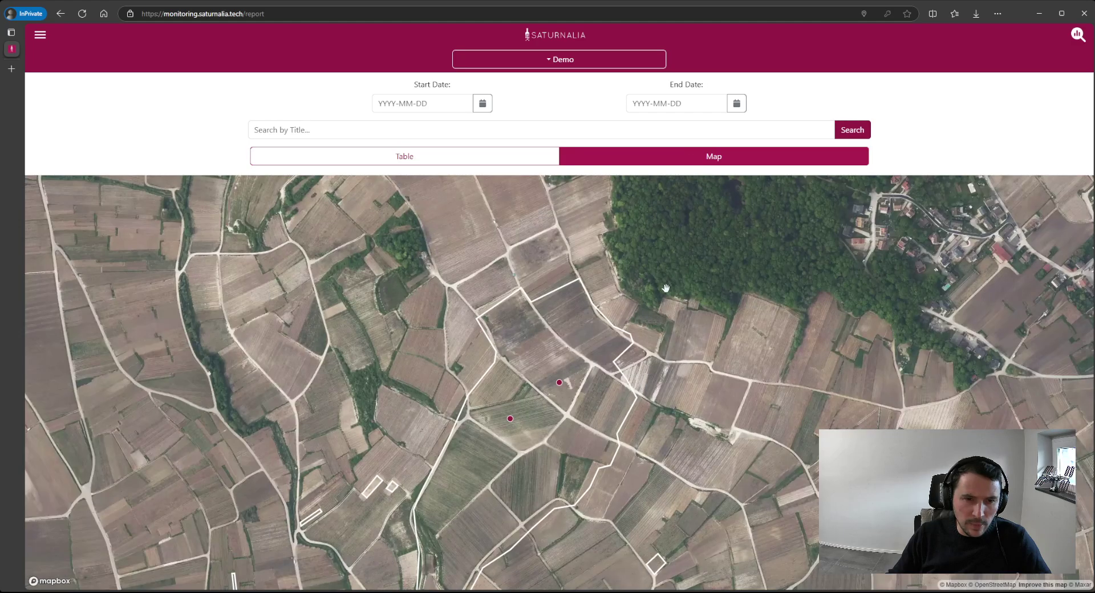
left_click(478, 156)
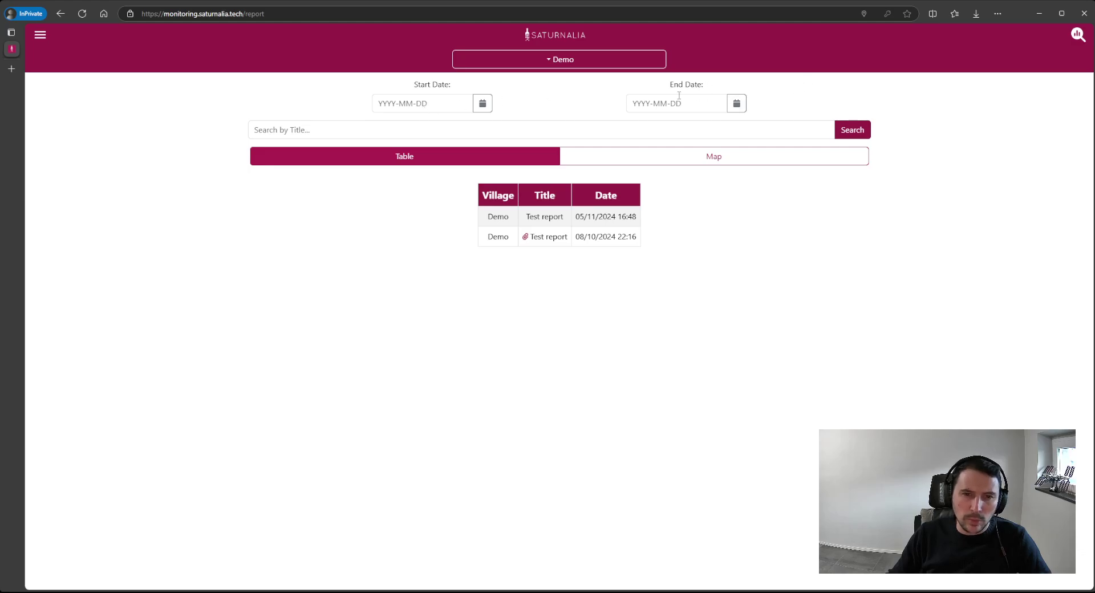
- Review the 05/11/2024 Test report's details, then close it
left_click(504, 218)
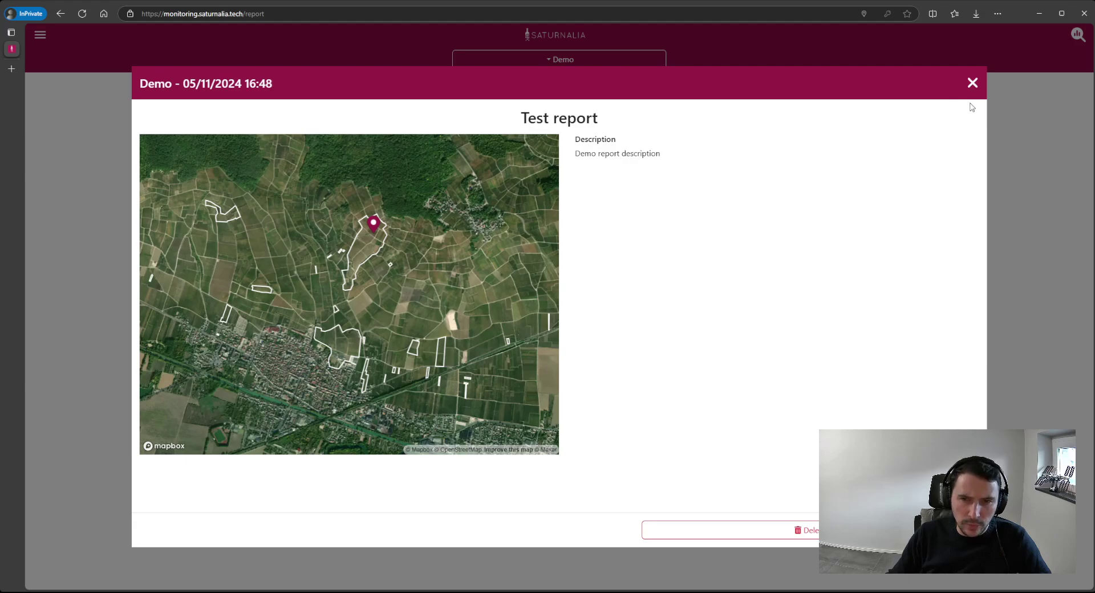
left_click(973, 84)
left_click(39, 39)
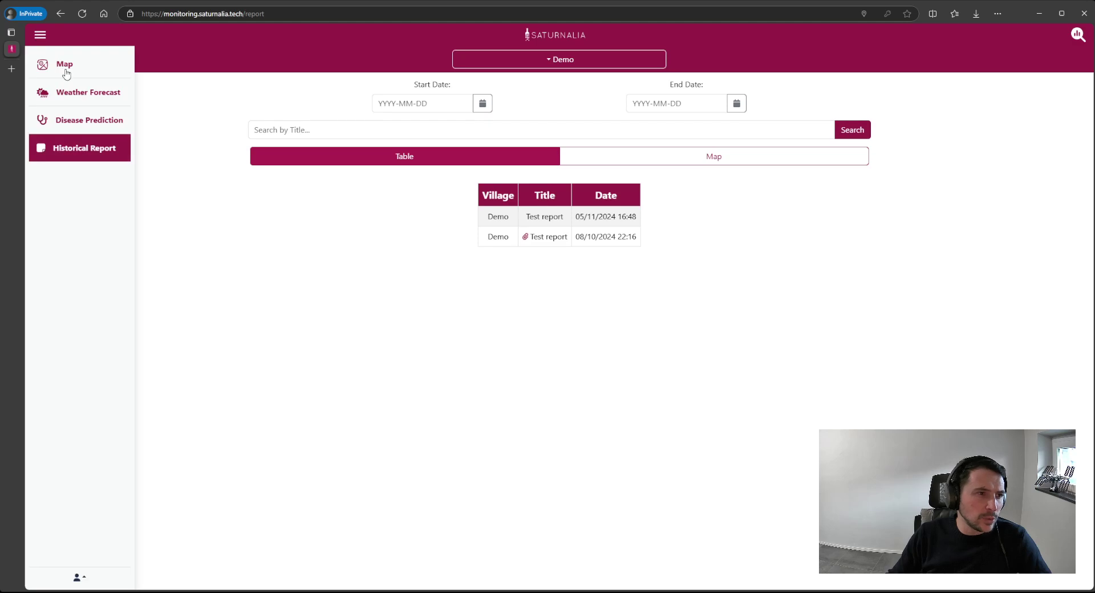
- Go to the map and step the NDVI imagery forward from 2024-06-06 to 2024-07-13
left_click(56, 65)
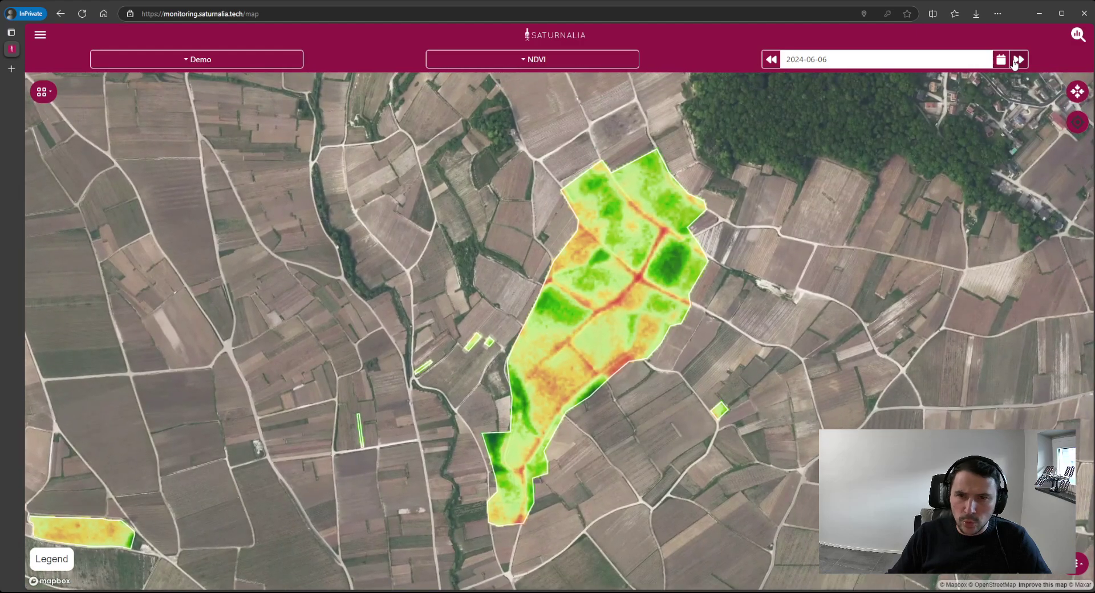
left_click(1017, 60)
left_click(1017, 61)
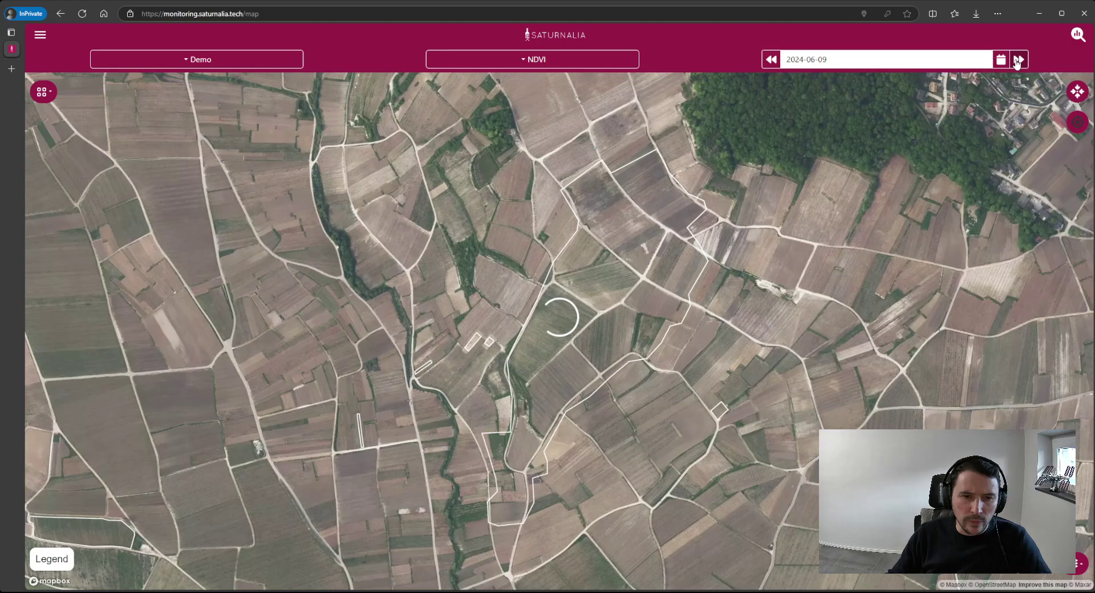
left_click(1017, 61)
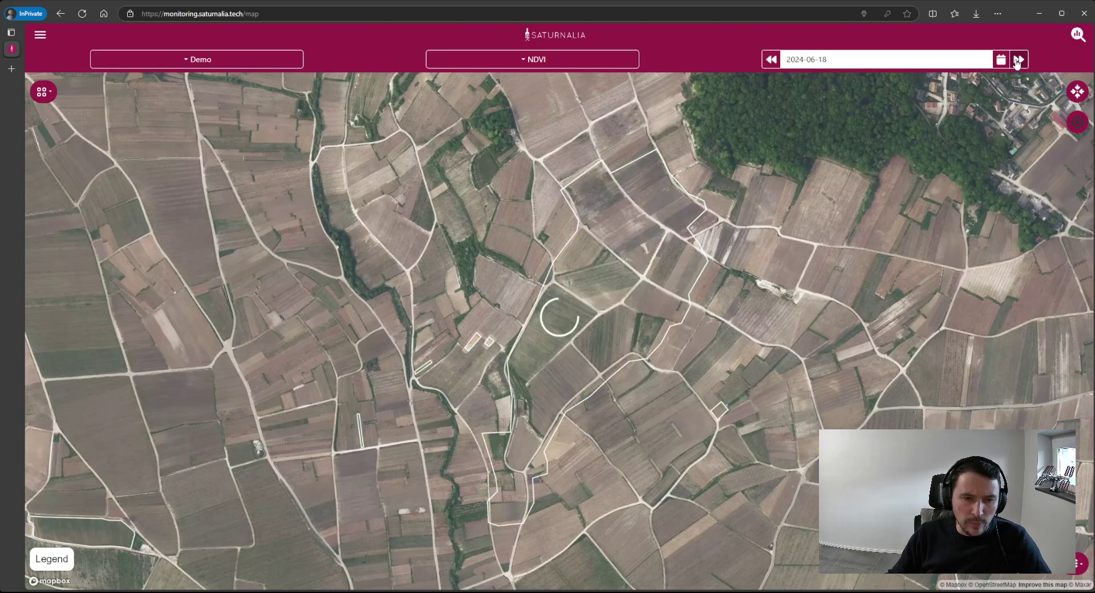
left_click(1017, 60)
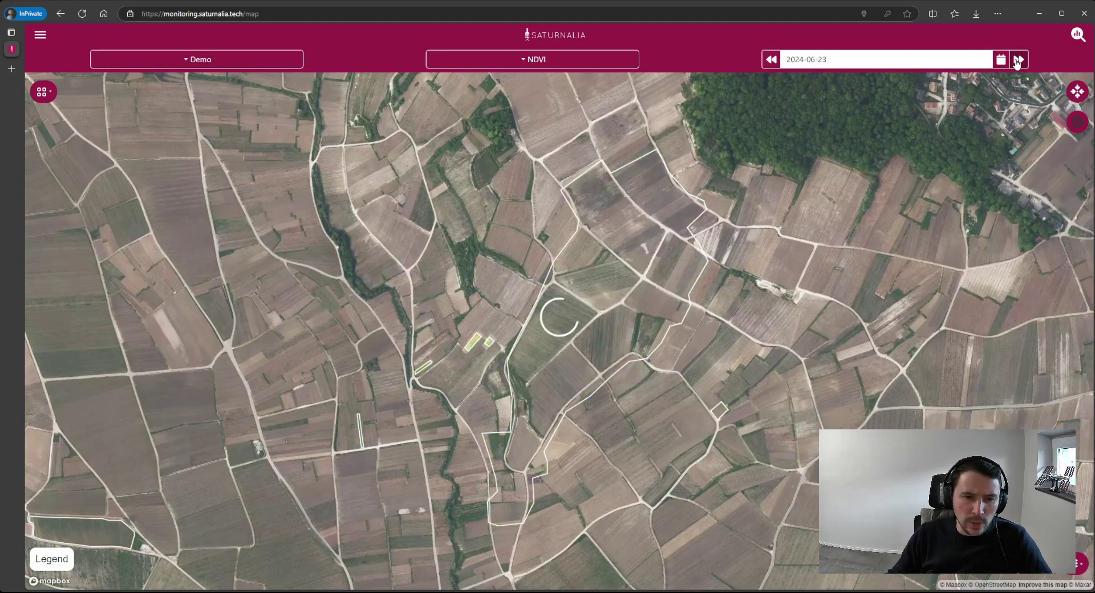
left_click(1017, 61)
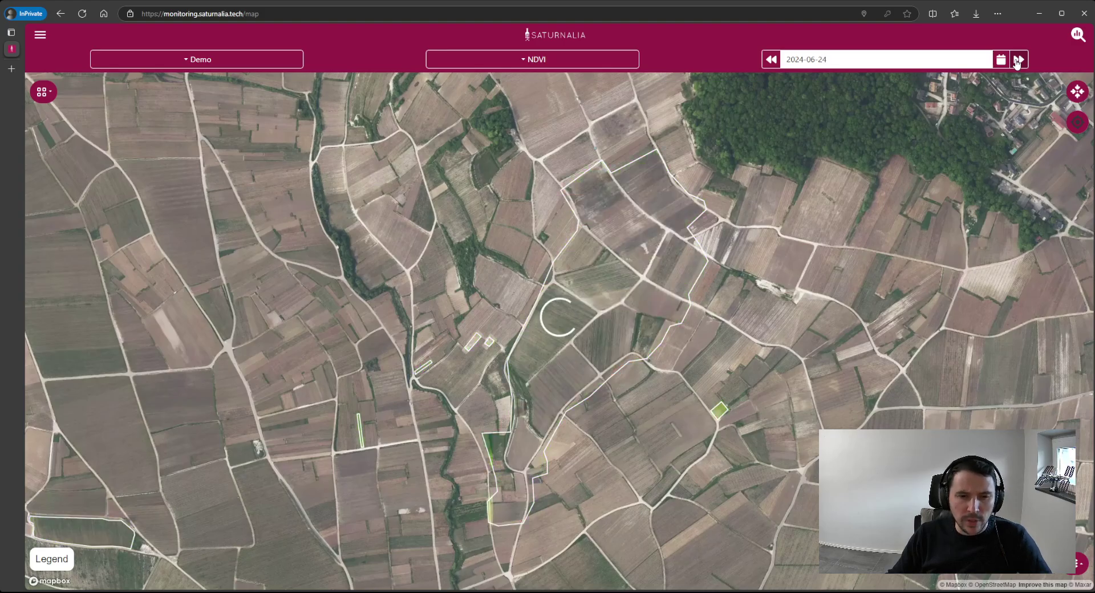
left_click(1016, 60)
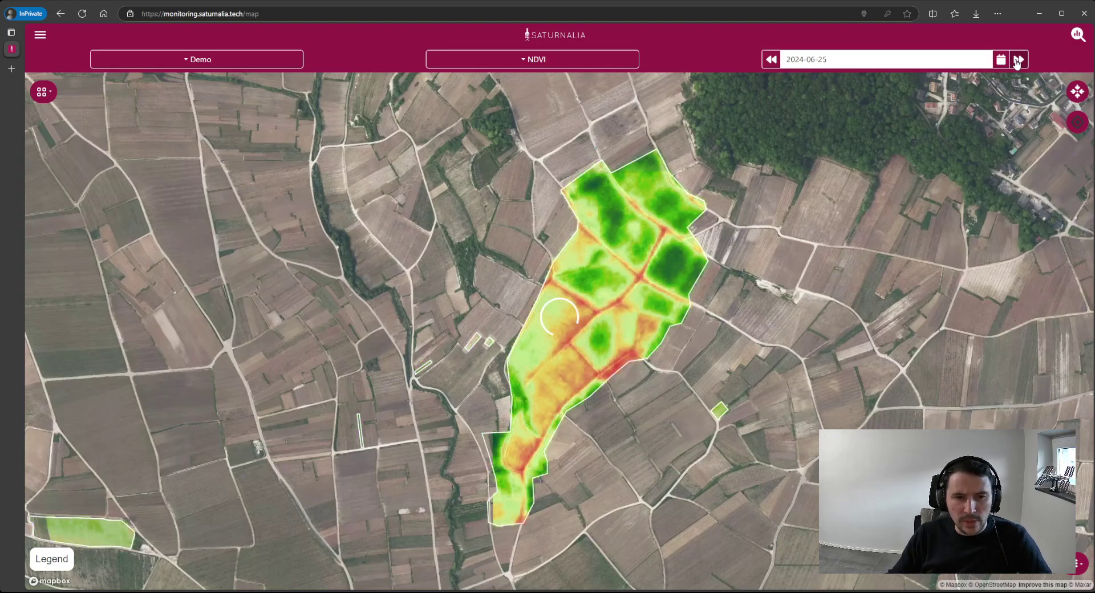
left_click(1017, 61)
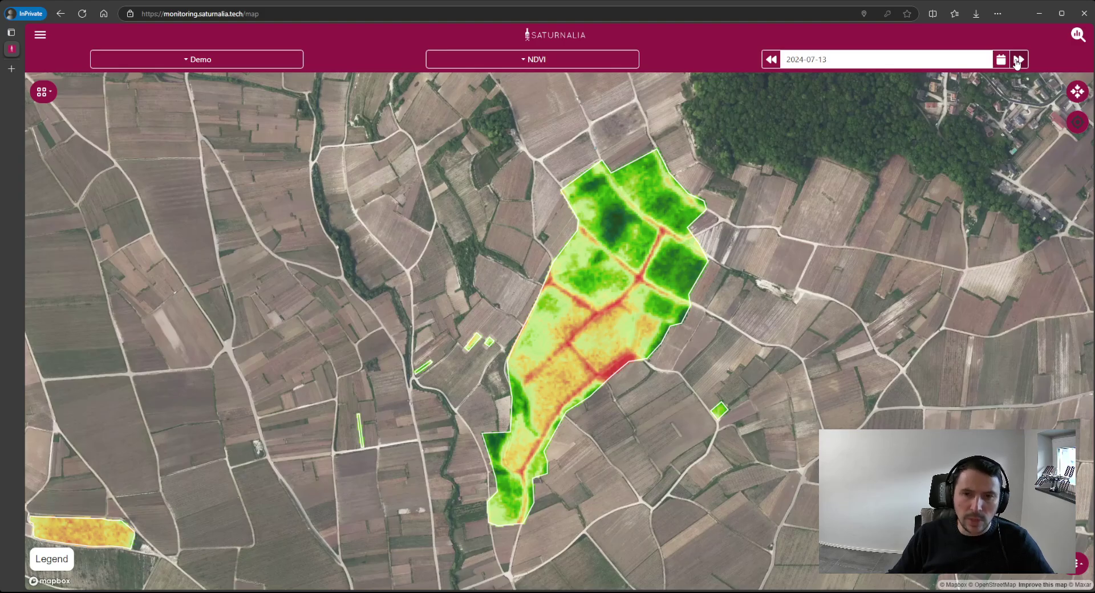
left_click(1001, 59)
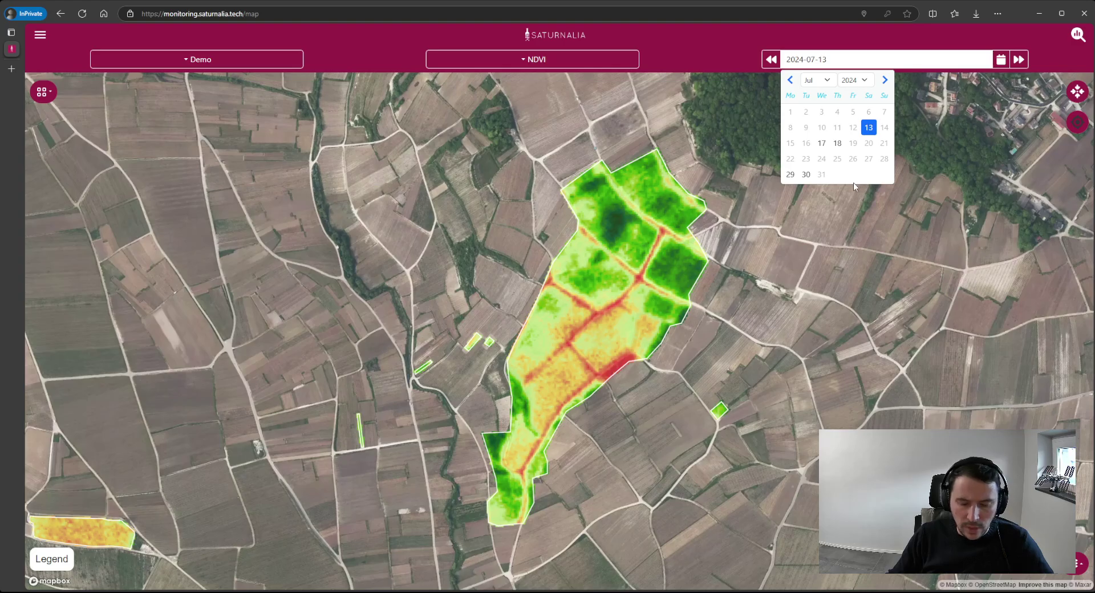
left_click(710, 51)
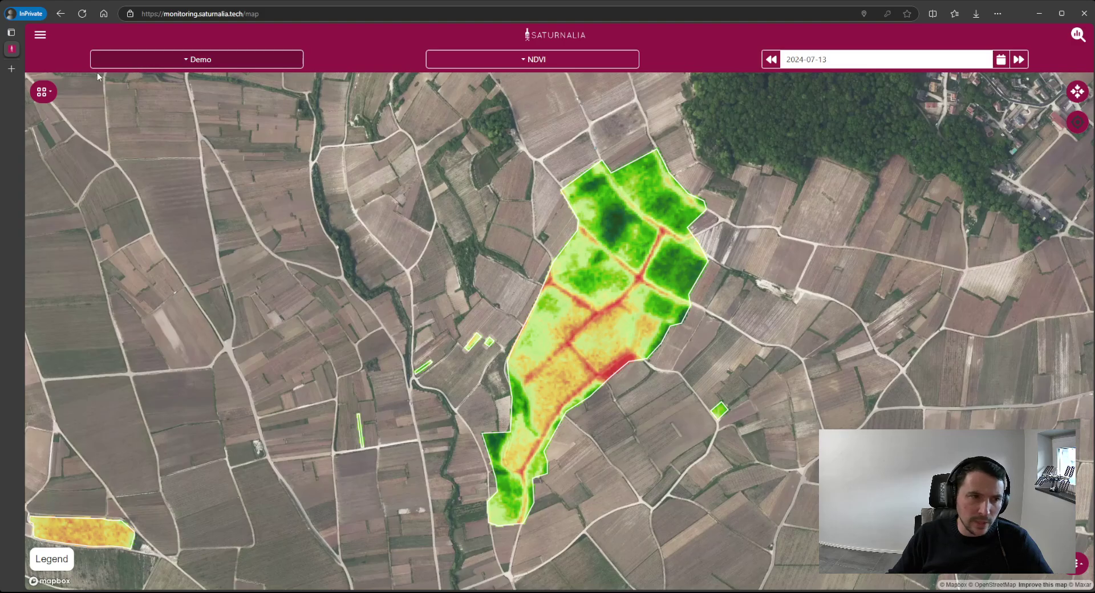
left_click(40, 37)
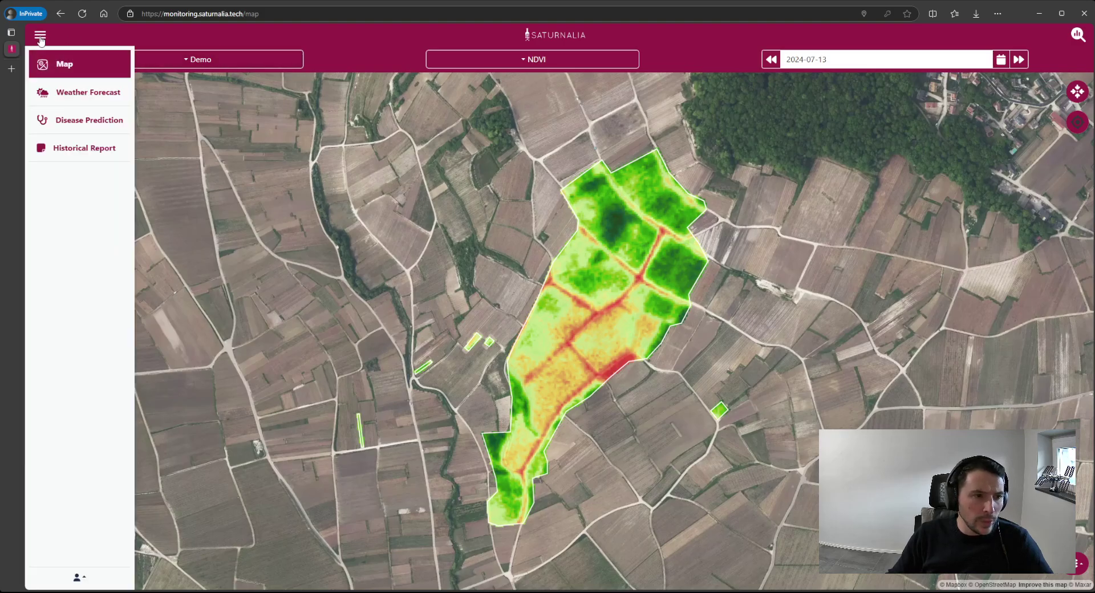
- Show Demo's four-day weather forecast, updated 05/11/2024, with today's 13.9 °C max
left_click(108, 100)
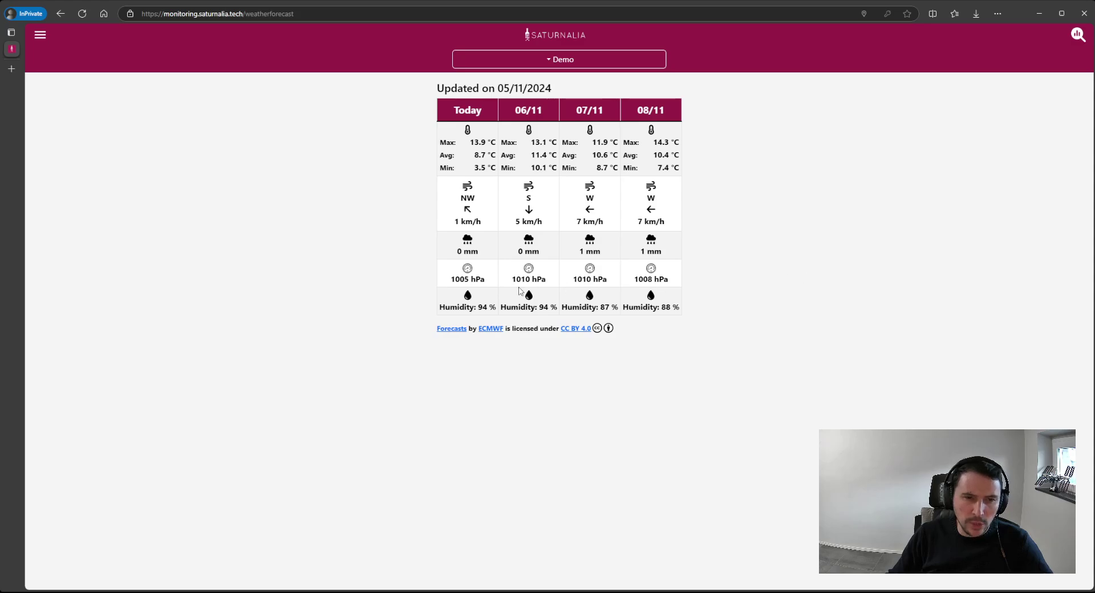
left_click(40, 35)
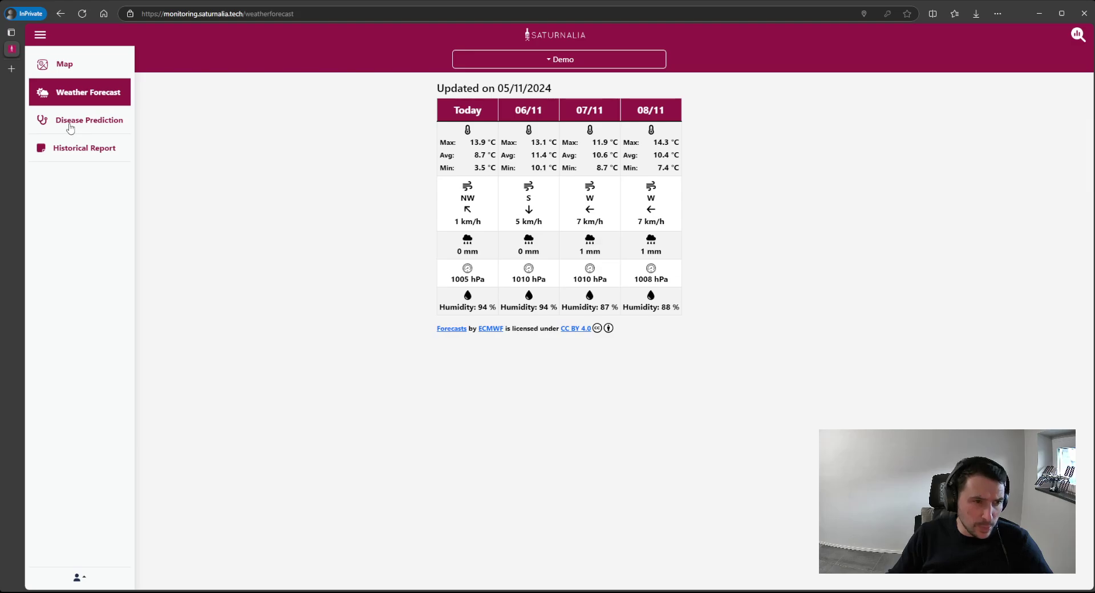
- Show Demo 5 disease prediction: Oidium, Plasmopara and Black Rot risk from today to 11/11
left_click(70, 120)
left_click(555, 61)
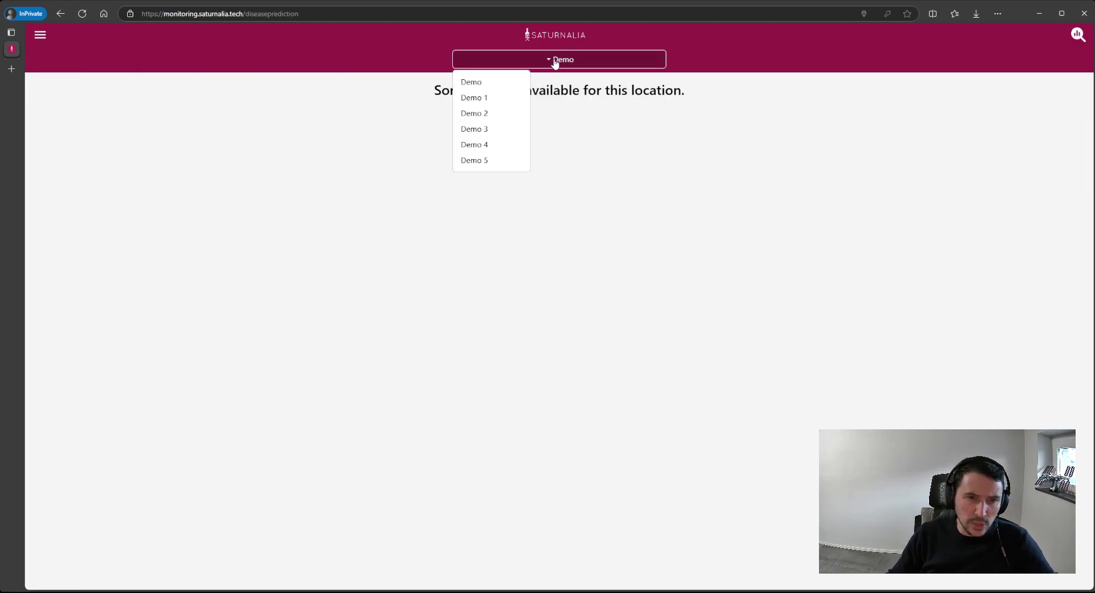
left_click(478, 160)
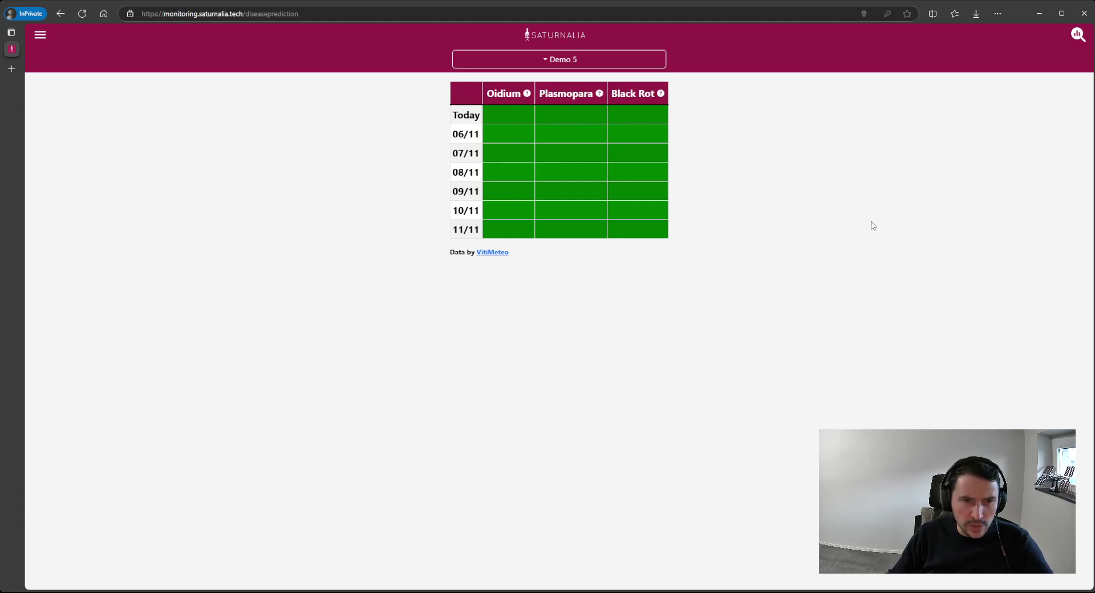
mouse_move(641, 124)
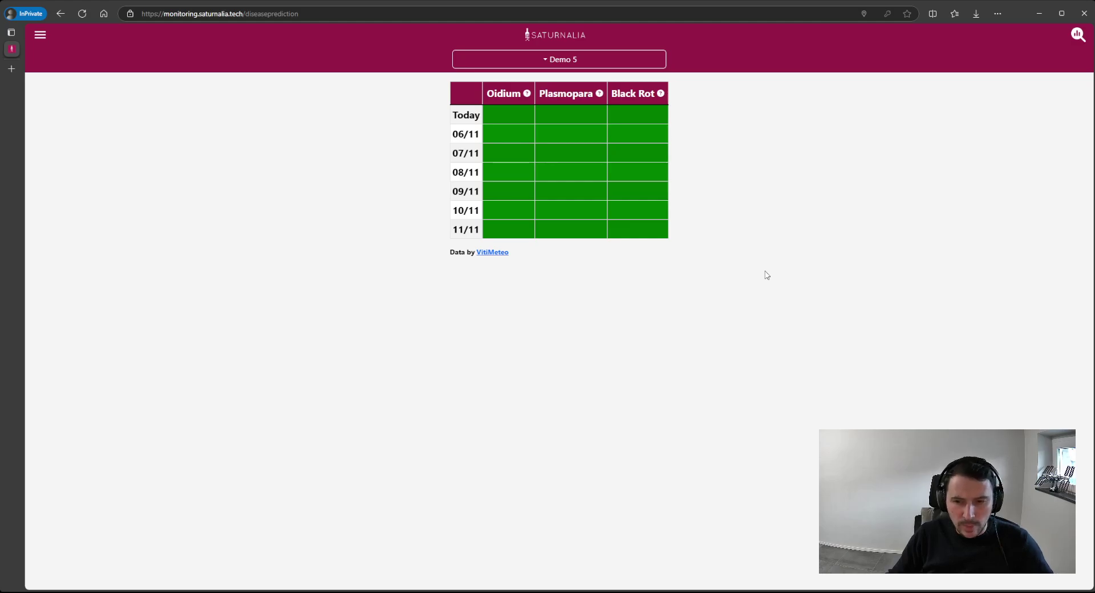
left_click(39, 36)
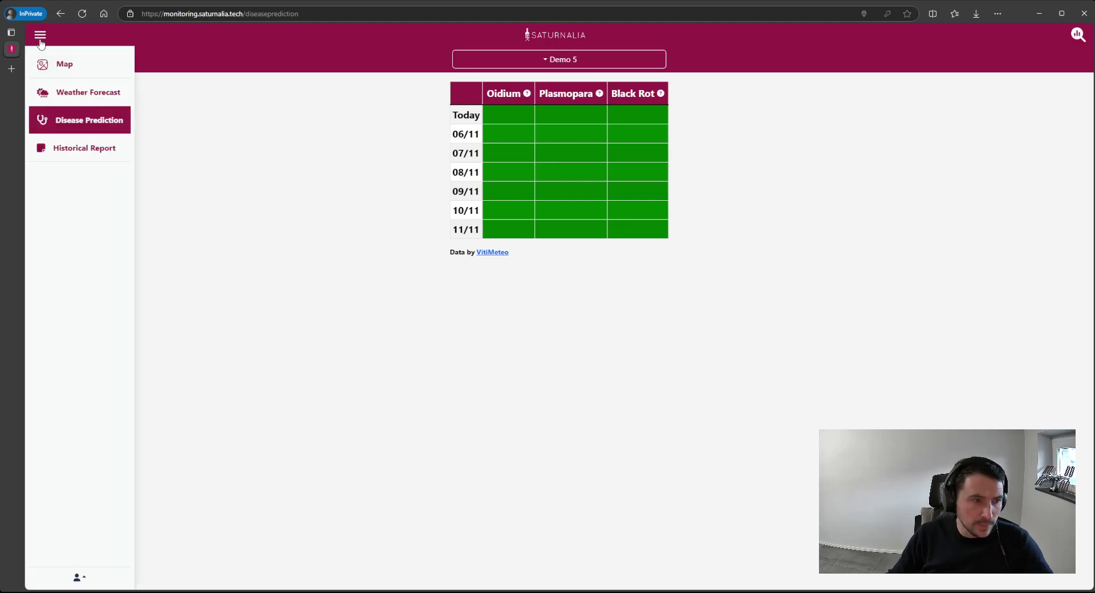
- Return to Demo 5's vineyard map and check the NDVI calendar, keeping the 2024-07-14 imagery
left_click(66, 64)
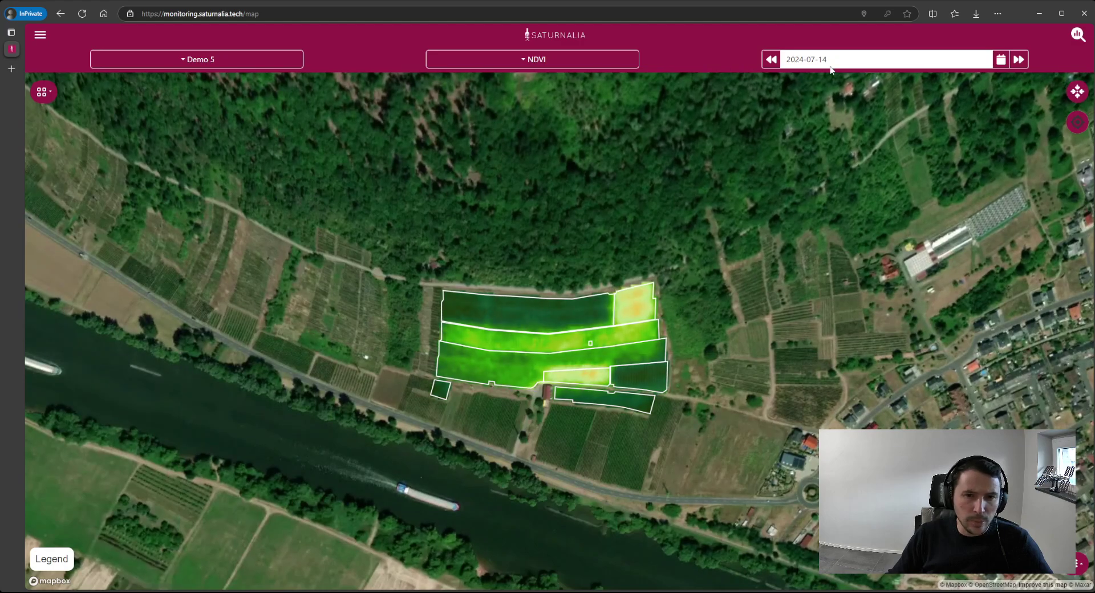
left_click(1001, 61)
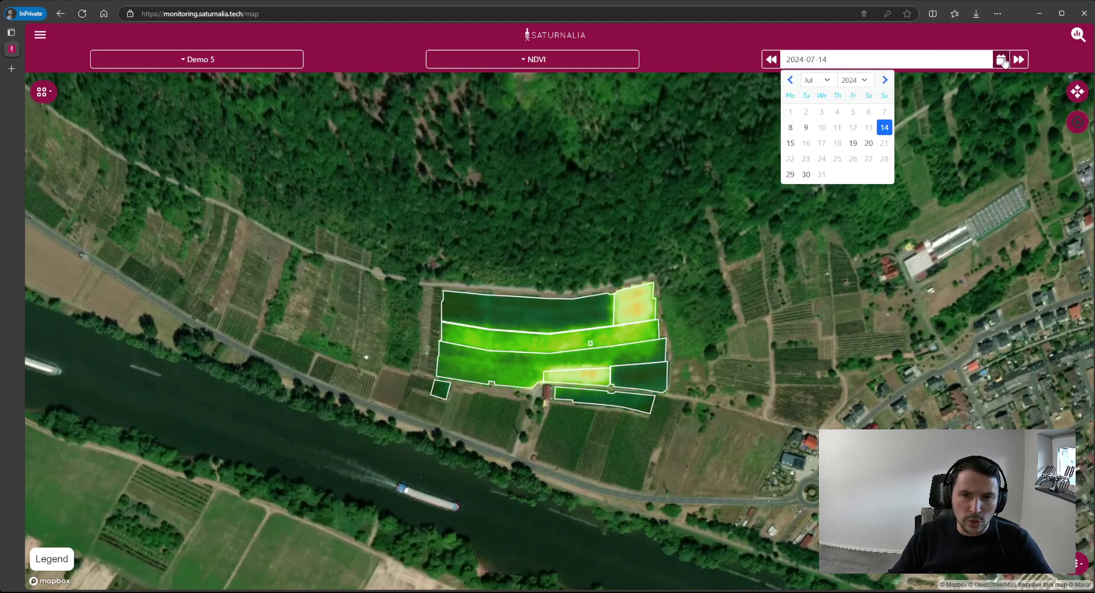
left_click(776, 68)
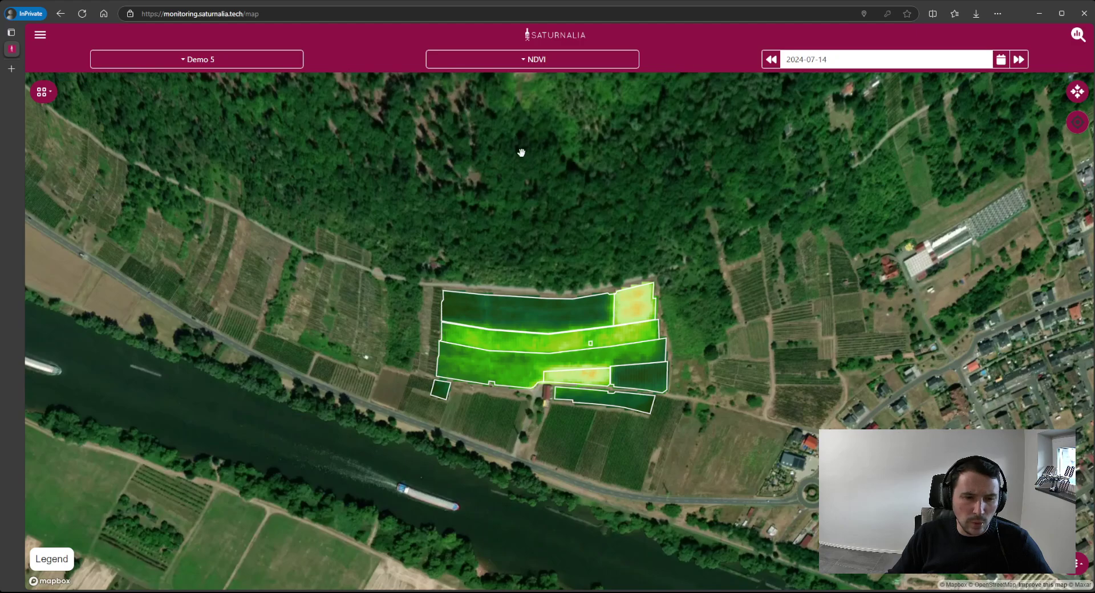